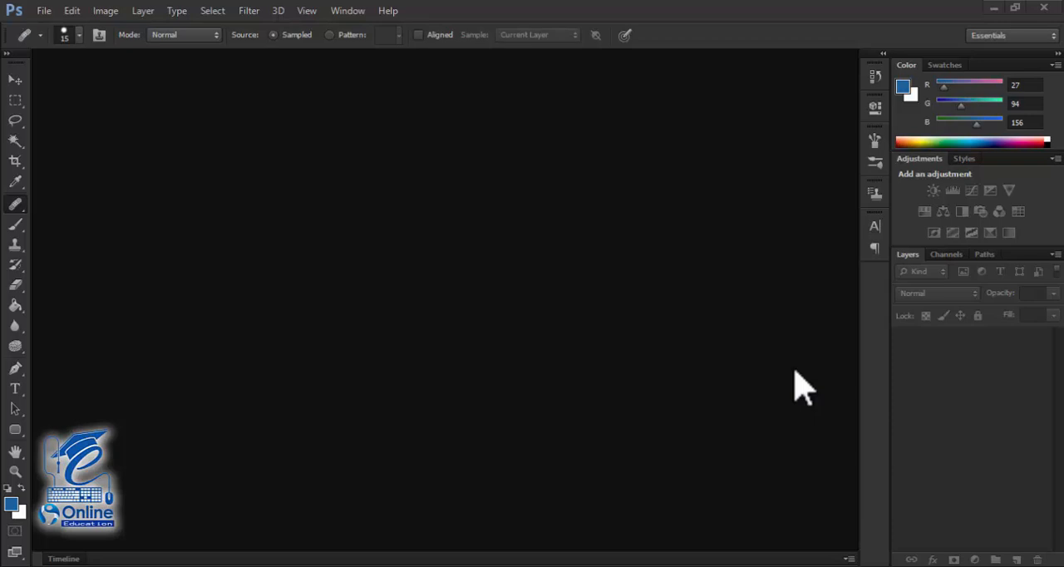
{"action": "left_click", "coordinate": [15, 204]}
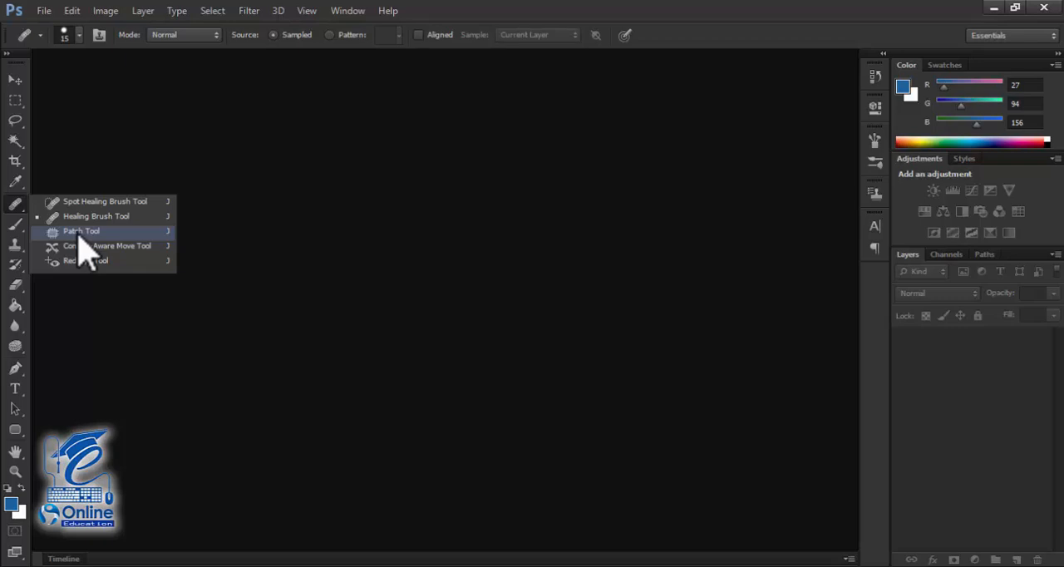
{"action": "left_click", "coordinate": [42, 11]}
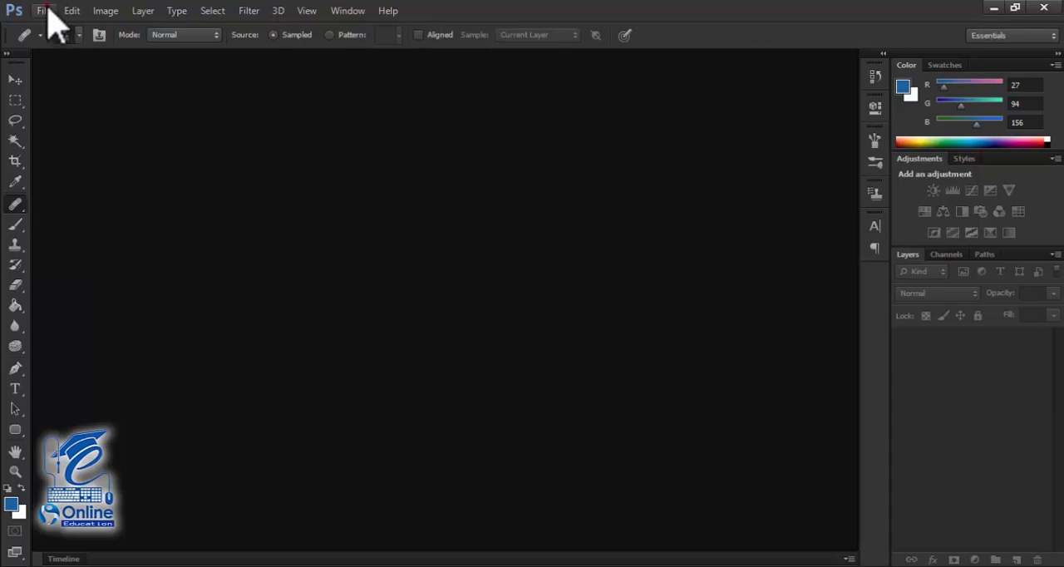
Step: Open the image named download from the New folder directory
{"action": "left_click", "coordinate": [43, 10]}
{"action": "left_click", "coordinate": [50, 41]}
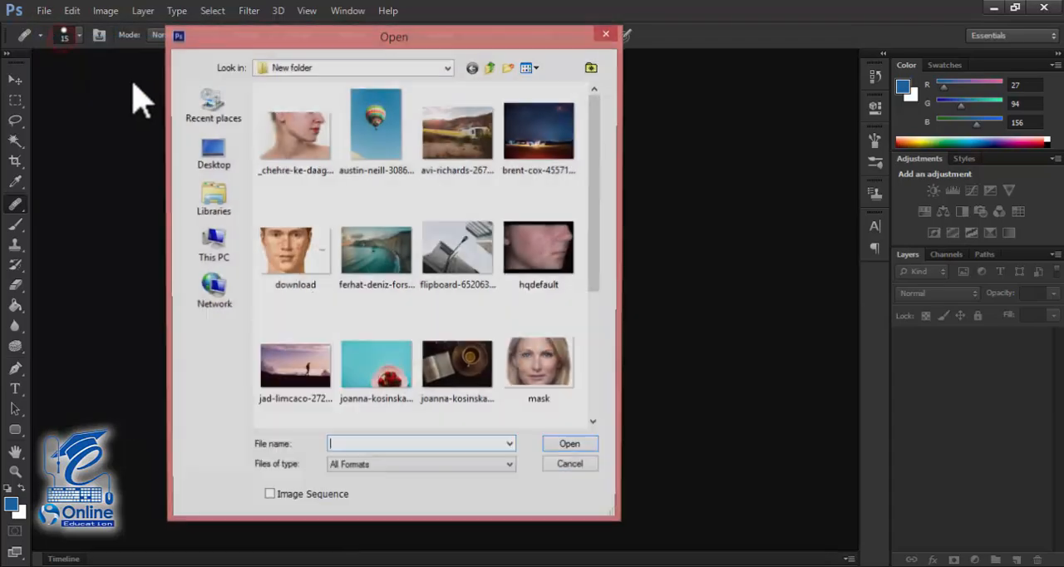
{"action": "left_click", "coordinate": [293, 254]}
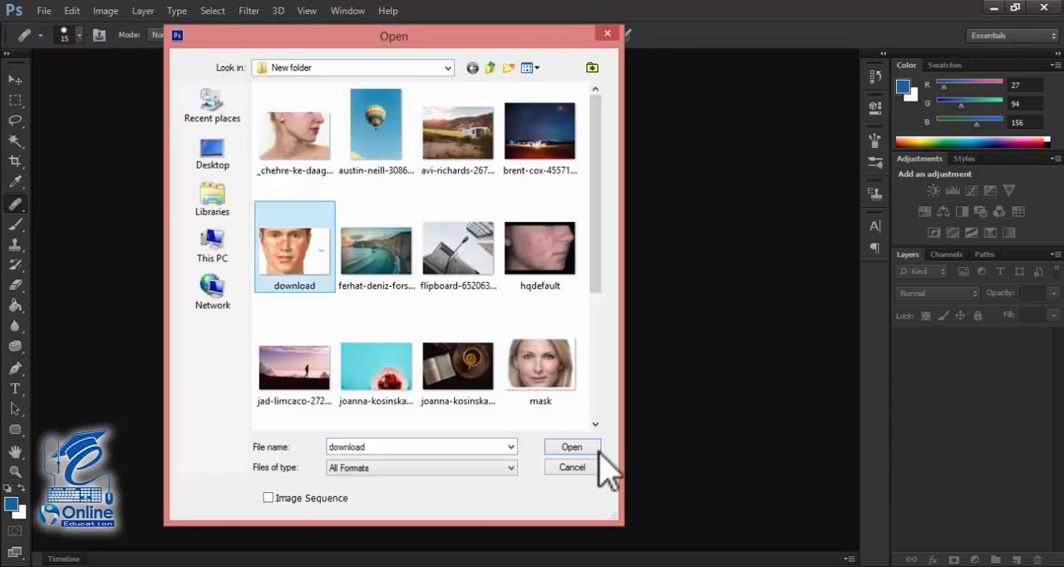
{"action": "left_click", "coordinate": [573, 448]}
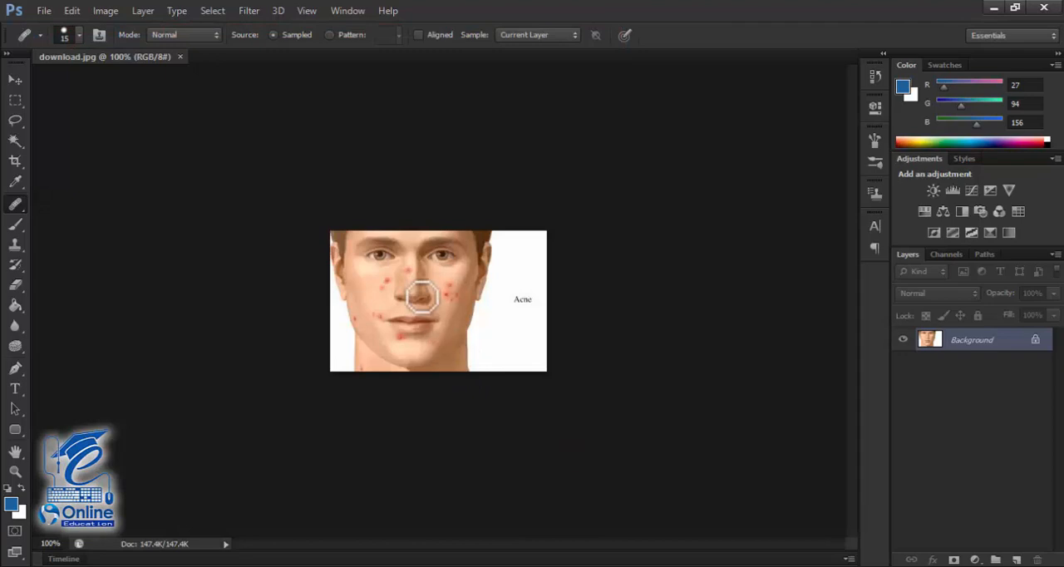
Step: Enlarge the face photo to 300% and switch to the Spot Healing Brush Tool
{"action": "key", "text": "ctrl+plus"}
{"action": "key", "text": "ctrl+plus"}
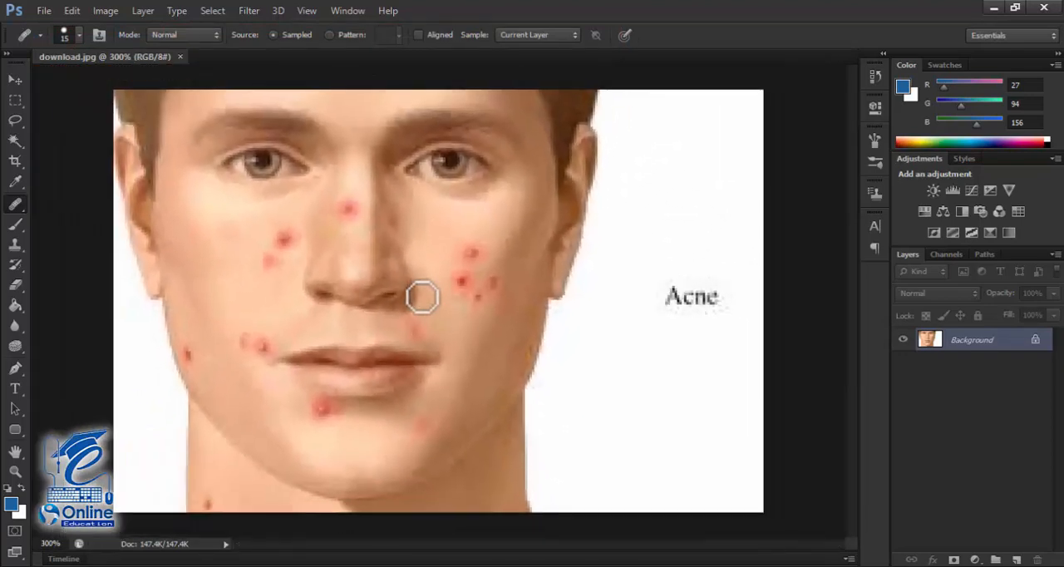
{"action": "right_click", "coordinate": [23, 211]}
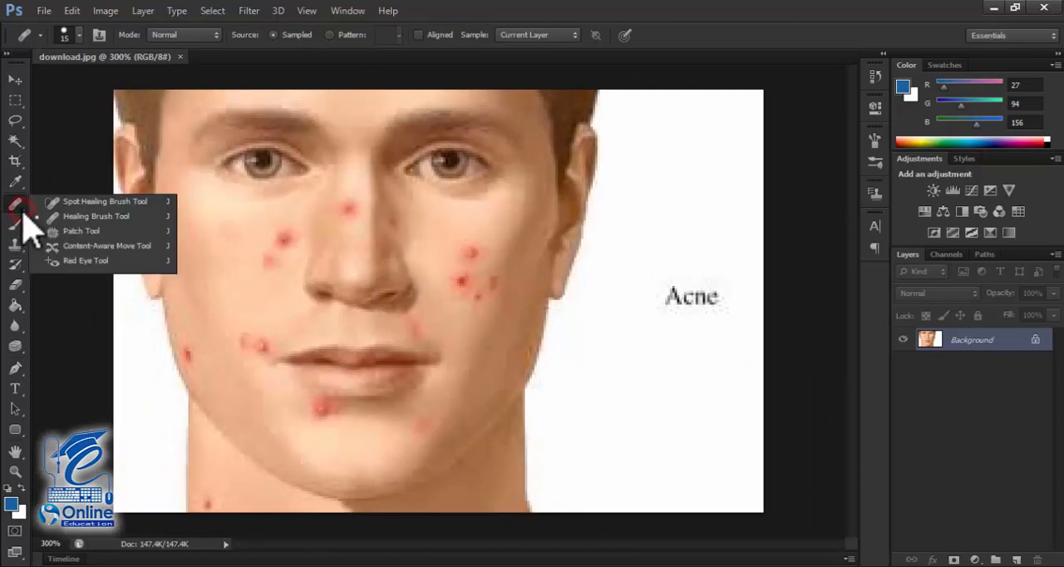
{"action": "left_click", "coordinate": [88, 203]}
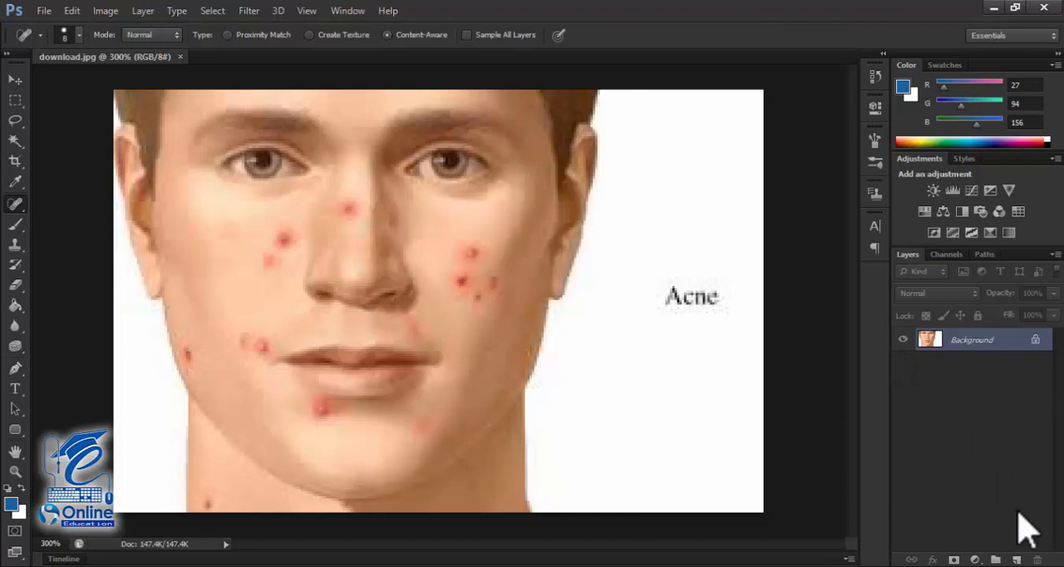
Step: Try spot healing the cheek on a new blank layer, and replace that layer with a duplicate of the Background layer
{"action": "left_click", "coordinate": [1016, 559]}
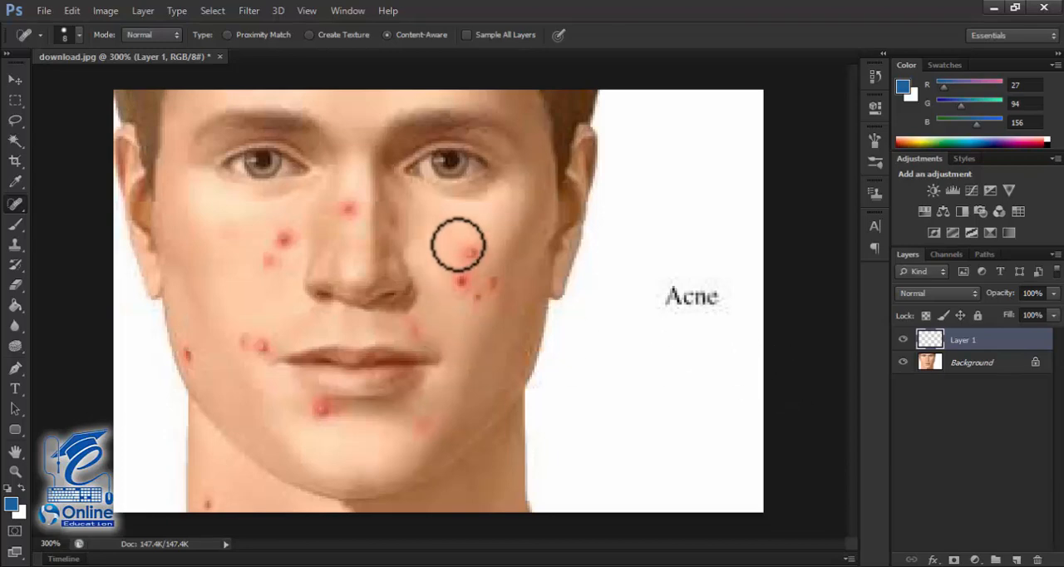
{"action": "mouse_move", "coordinate": [459, 239]}
{"action": "left_mouse_down"}
{"action": "mouse_move", "coordinate": [458, 267]}
{"action": "mouse_move", "coordinate": [439, 277]}
{"action": "mouse_move", "coordinate": [455, 272]}
{"action": "left_mouse_up"}
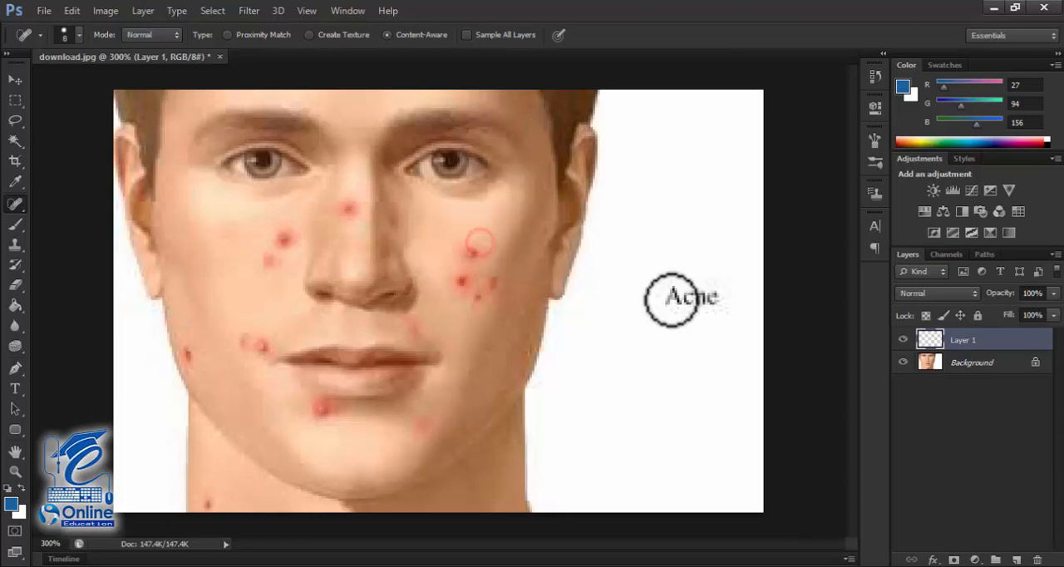
{"action": "left_click", "coordinate": [971, 364]}
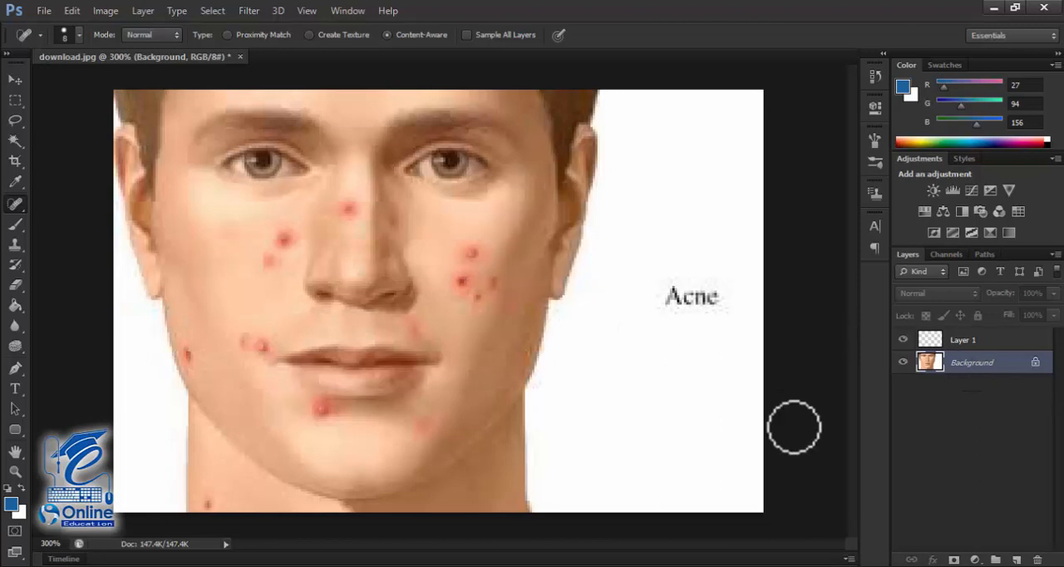
{"action": "left_click_drag", "start_coordinate": [964, 342], "coordinate": [1016, 559]}
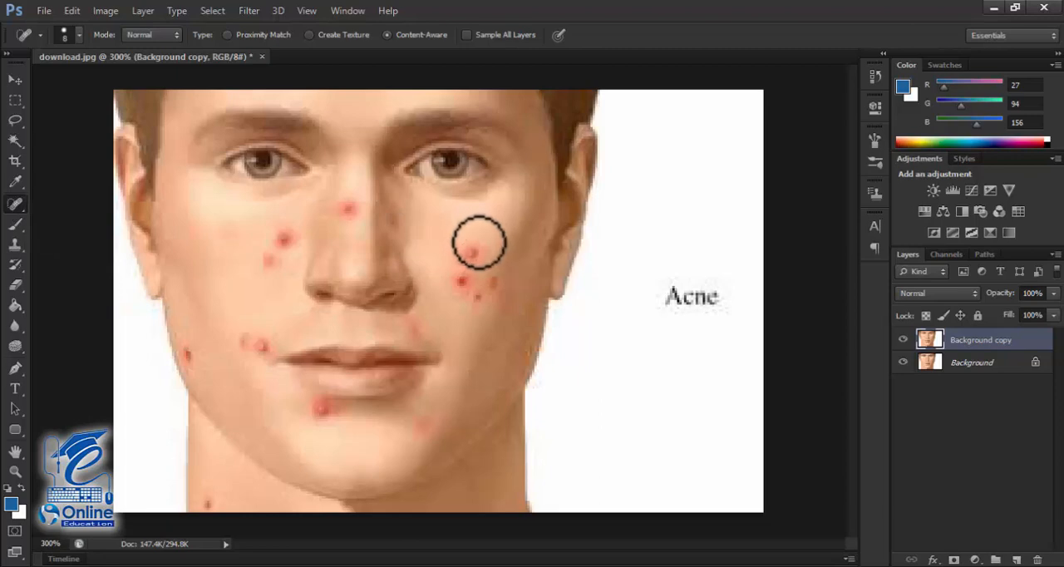
Step: Remove the cluster of red blemishes on the cheek at the image's right with the Spot Healing Brush on the Background copy layer
{"action": "left_click_drag", "start_coordinate": [474, 245], "coordinate": [460, 259]}
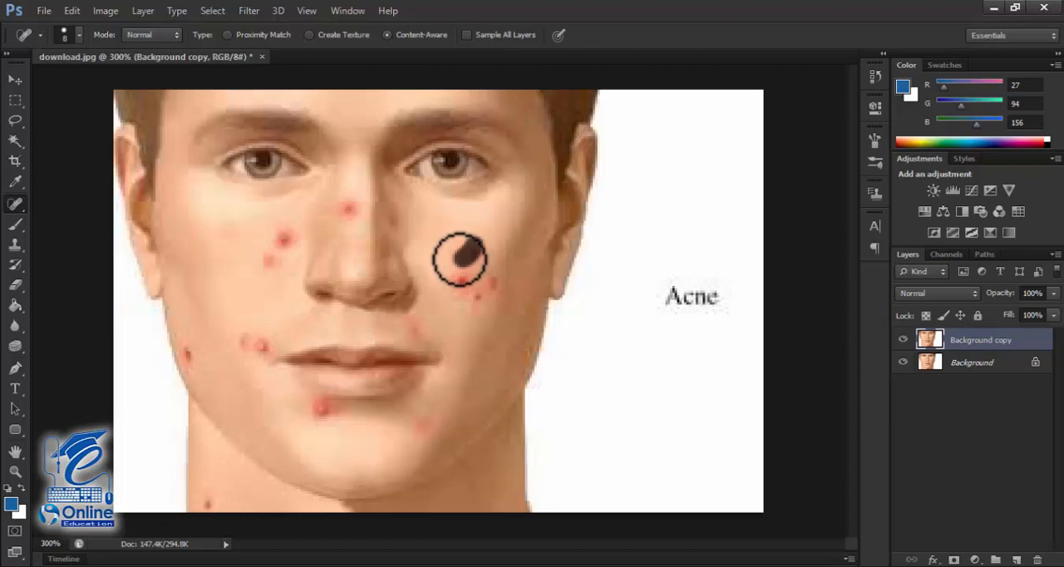
{"action": "left_click_drag", "start_coordinate": [459, 259], "coordinate": [463, 293]}
{"action": "left_click", "coordinate": [459, 271]}
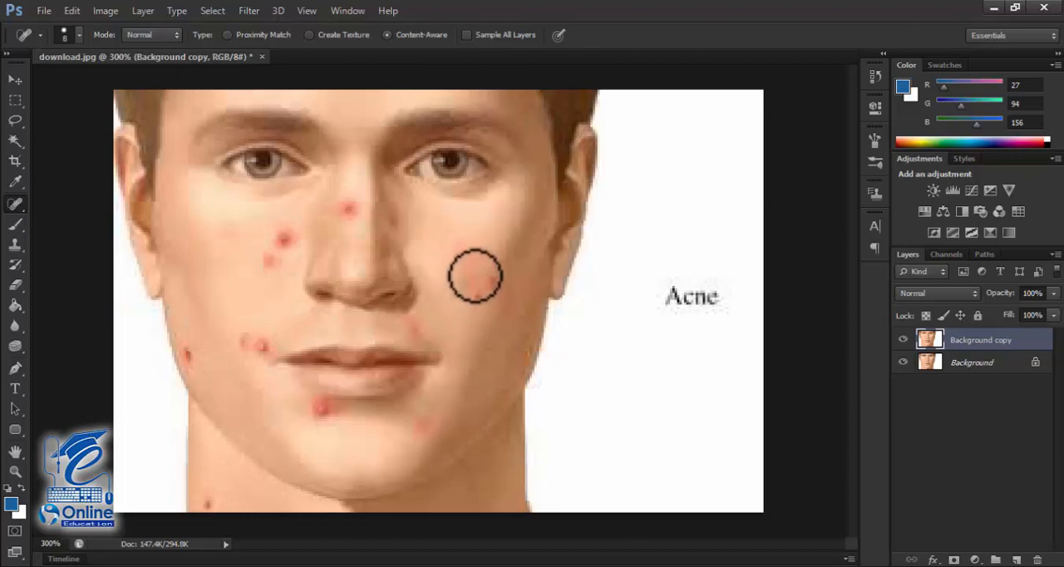
{"action": "mouse_move", "coordinate": [479, 244]}
{"action": "left_mouse_down"}
{"action": "mouse_move", "coordinate": [477, 305]}
{"action": "mouse_move", "coordinate": [494, 269]}
{"action": "mouse_move", "coordinate": [480, 306]}
{"action": "left_mouse_up"}
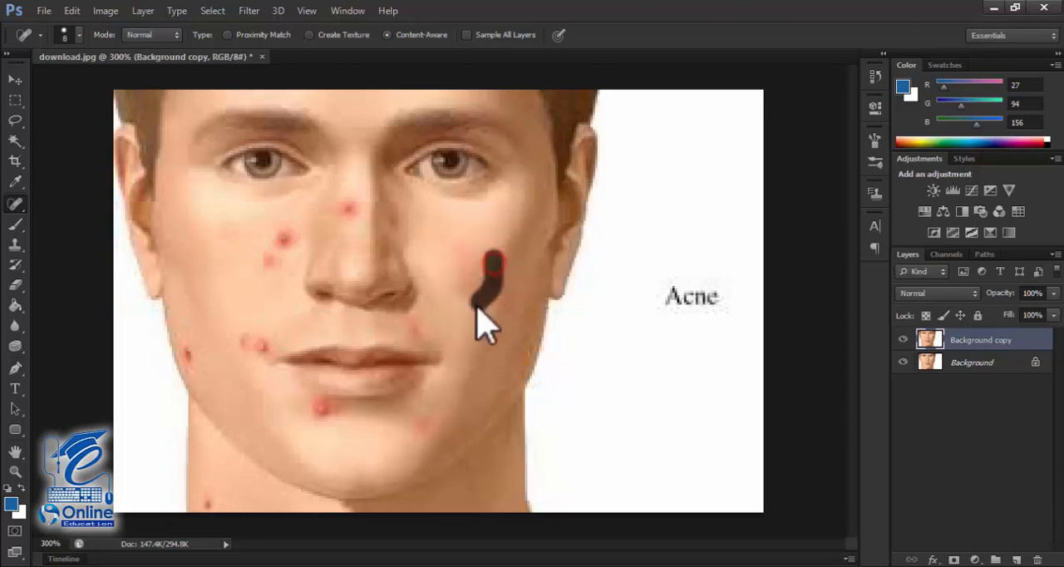
Step: Spot heal the red blemishes on the nose, the other cheek, the jaw edge and around the mouth
{"action": "left_click_drag", "start_coordinate": [354, 200], "coordinate": [352, 225]}
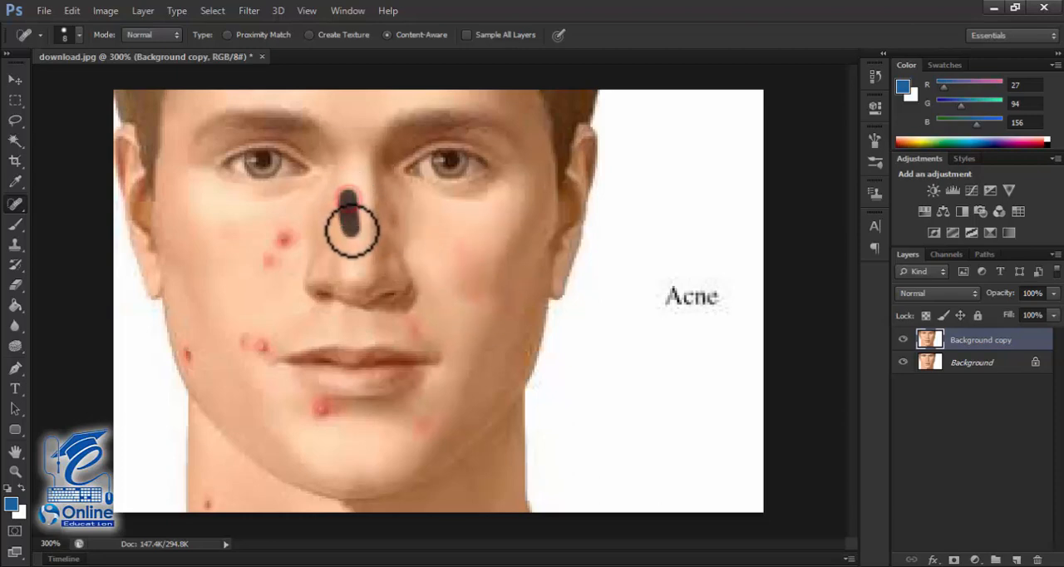
{"action": "left_click_drag", "start_coordinate": [282, 223], "coordinate": [263, 261]}
{"action": "left_click_drag", "start_coordinate": [257, 347], "coordinate": [243, 354]}
{"action": "left_click_drag", "start_coordinate": [270, 338], "coordinate": [261, 352]}
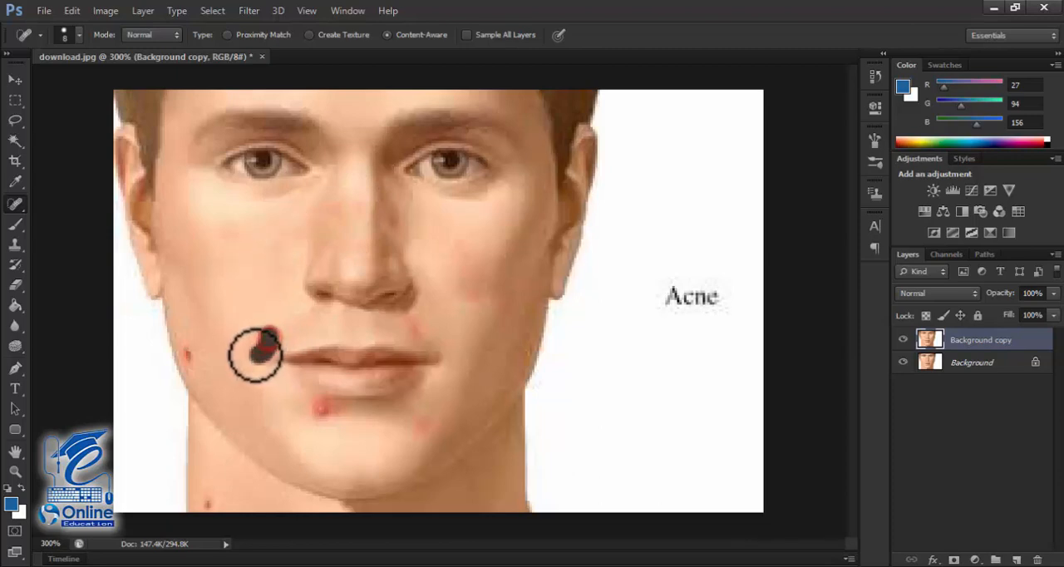
{"action": "left_click_drag", "start_coordinate": [184, 339], "coordinate": [198, 370]}
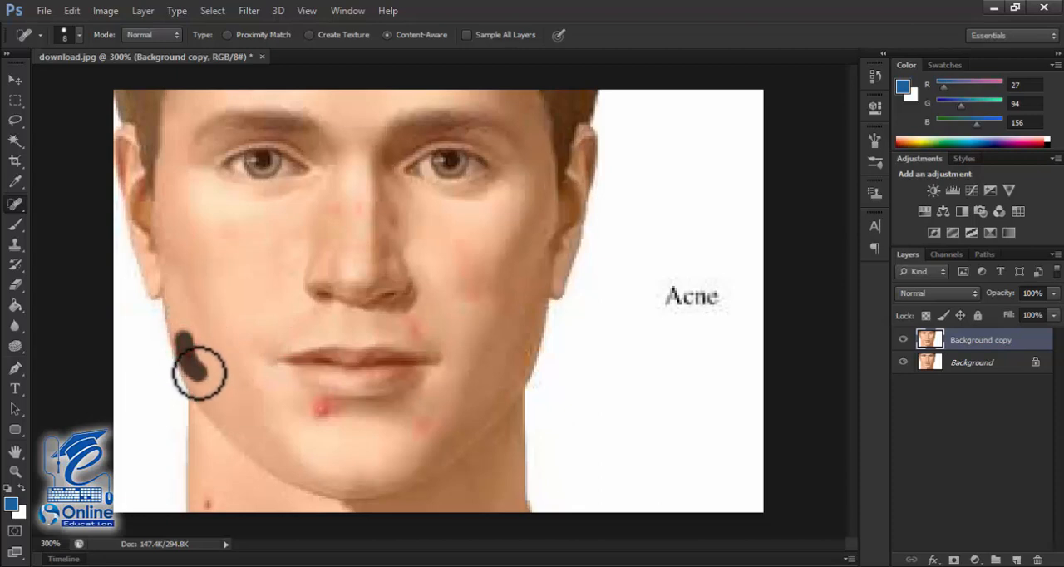
{"action": "mouse_move", "coordinate": [336, 408]}
{"action": "left_mouse_down"}
{"action": "mouse_move", "coordinate": [325, 413]}
{"action": "mouse_move", "coordinate": [358, 404]}
{"action": "mouse_move", "coordinate": [335, 410]}
{"action": "mouse_move", "coordinate": [323, 401]}
{"action": "left_mouse_up"}
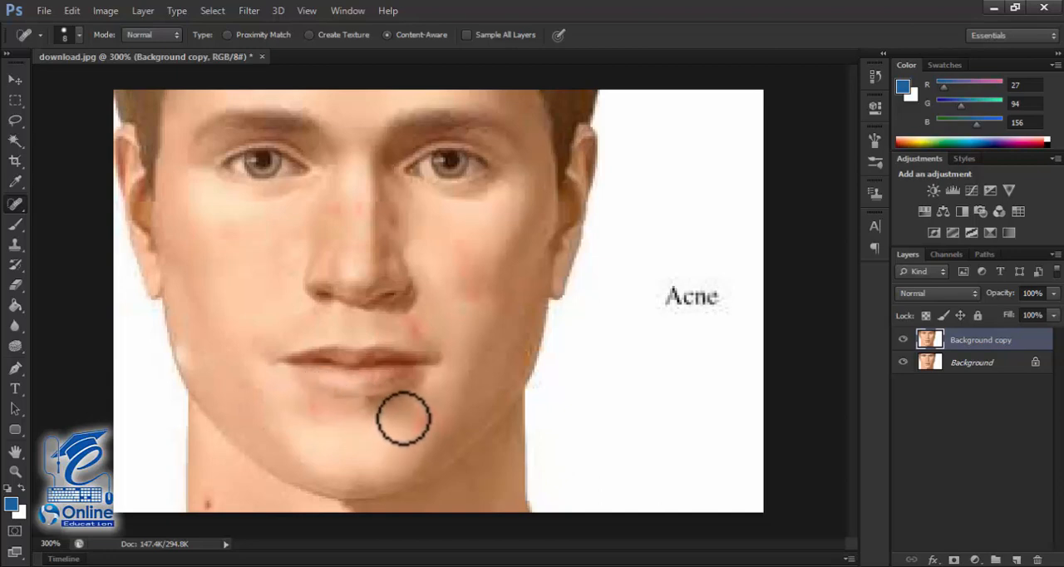
{"action": "left_click_drag", "start_coordinate": [408, 320], "coordinate": [432, 336]}
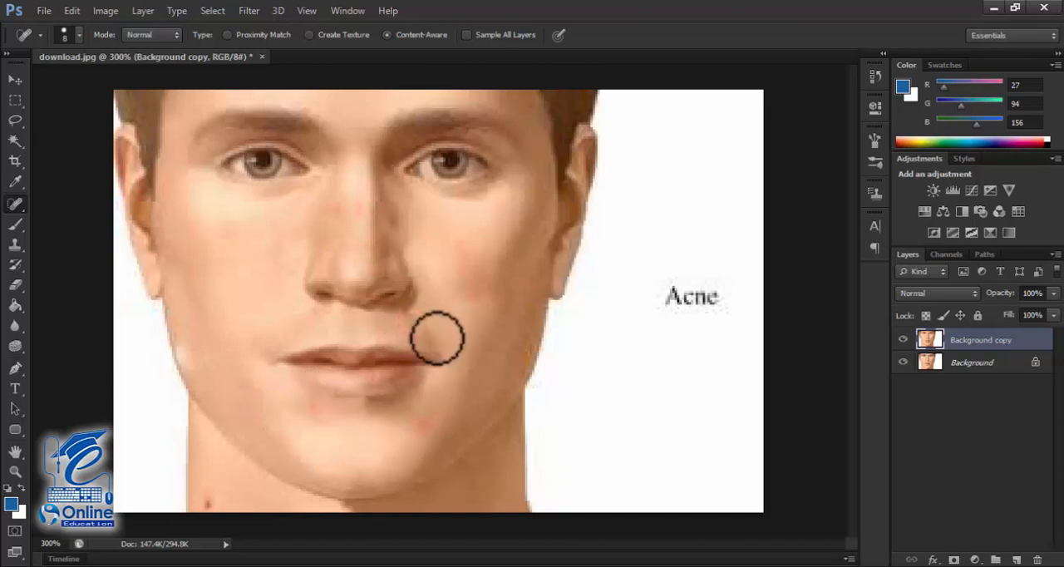
Step: Compare the face before and after healing by toggling the visibility of the Background copy layer
{"action": "left_click", "coordinate": [904, 340]}
{"action": "left_click", "coordinate": [904, 340]}
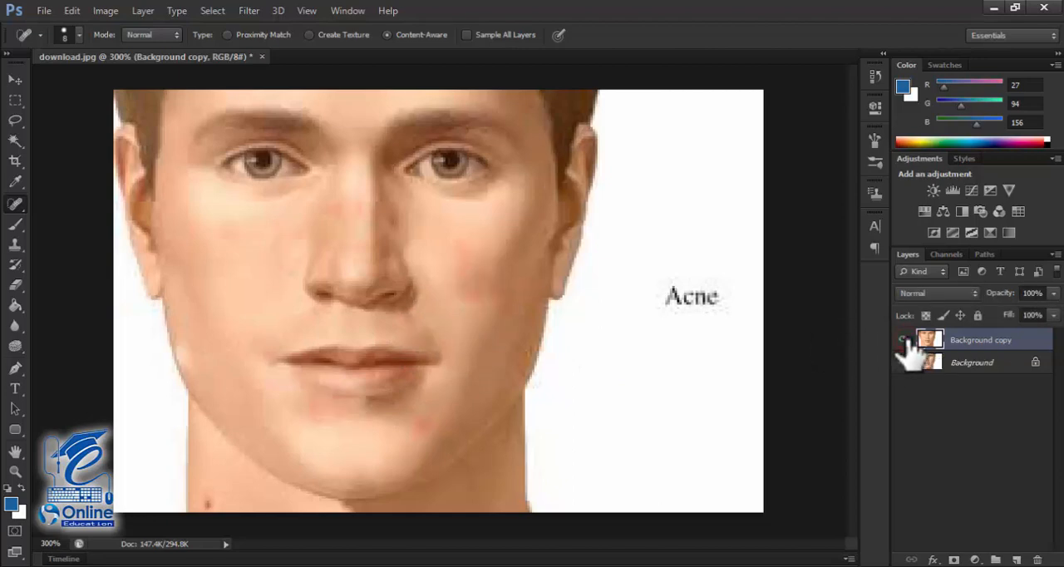
{"action": "left_click", "coordinate": [904, 340]}
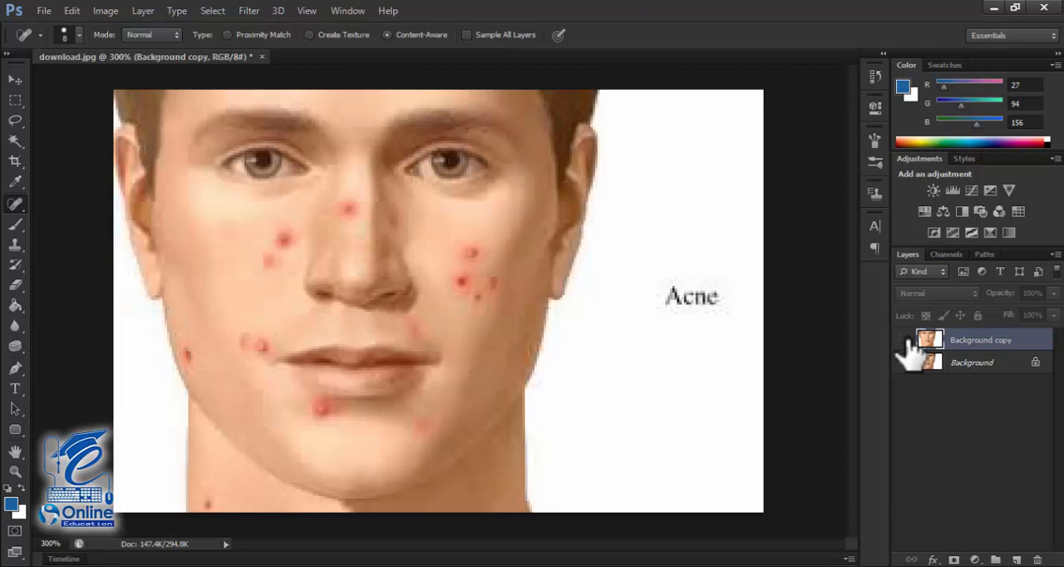
{"action": "left_click", "coordinate": [904, 340]}
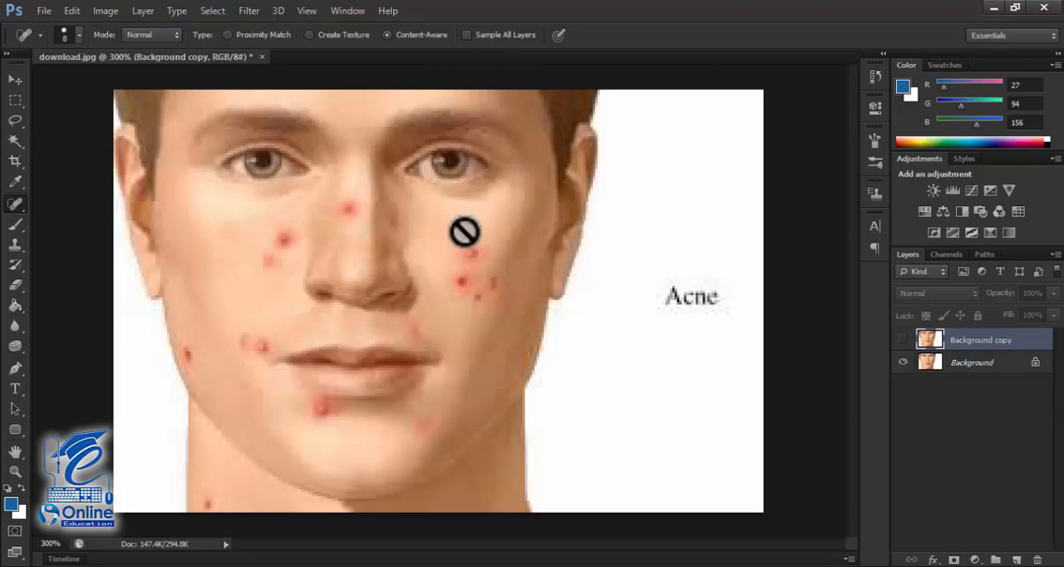
Step: Switch to the Healing Brush Tool and delete the Background copy layer
{"action": "right_click", "coordinate": [17, 208]}
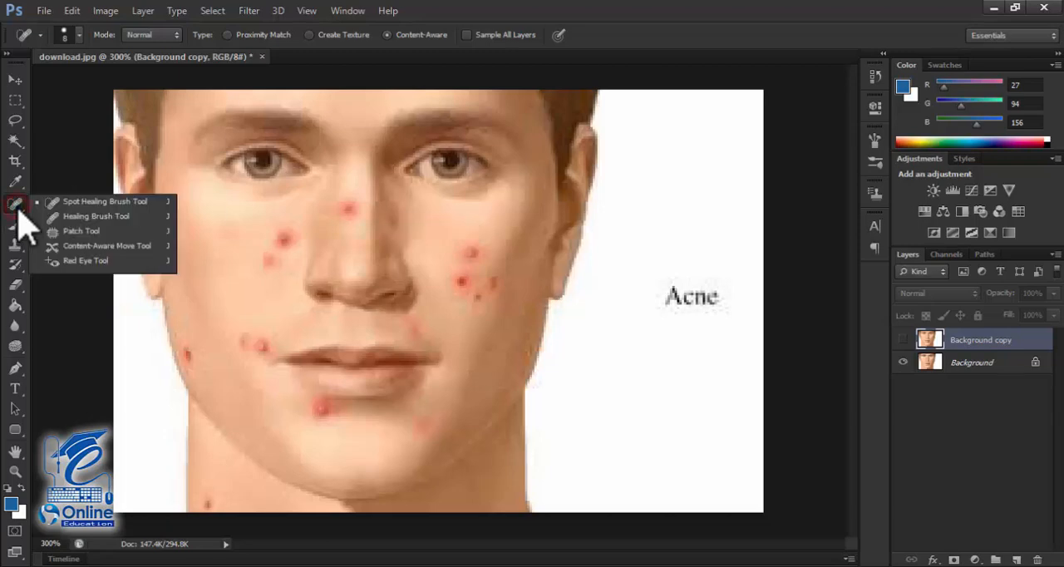
{"action": "left_click", "coordinate": [97, 217]}
{"action": "mouse_move", "coordinate": [972, 339]}
{"action": "left_mouse_down"}
{"action": "mouse_move", "coordinate": [991, 526]}
{"action": "mouse_move", "coordinate": [973, 551]}
{"action": "mouse_move", "coordinate": [1037, 559]}
{"action": "left_mouse_up"}
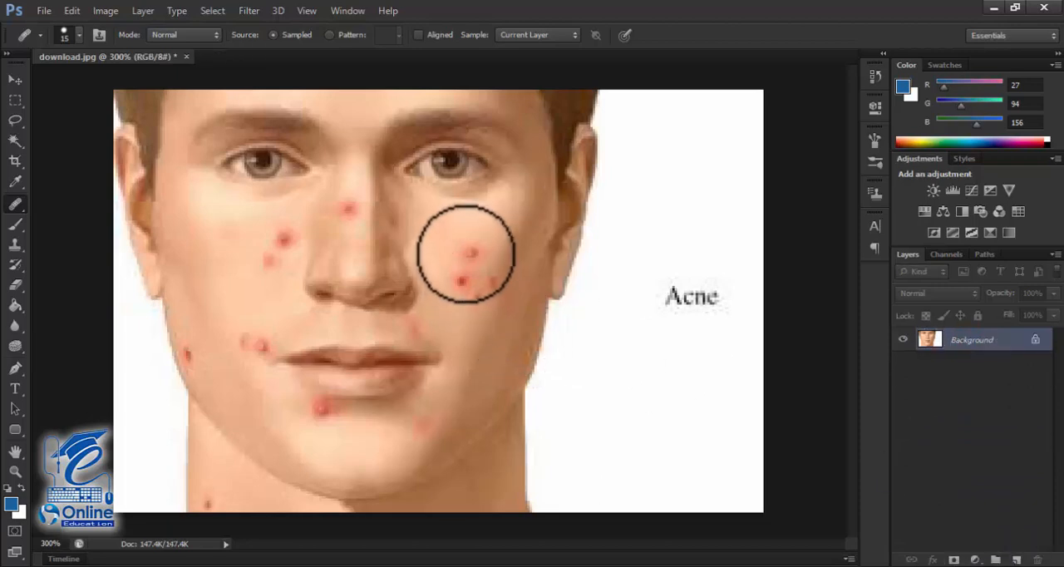
Step: Reduce the Healing Brush size to 9 and add a new blank layer above the Background
{"action": "left_click", "coordinate": [468, 251]}
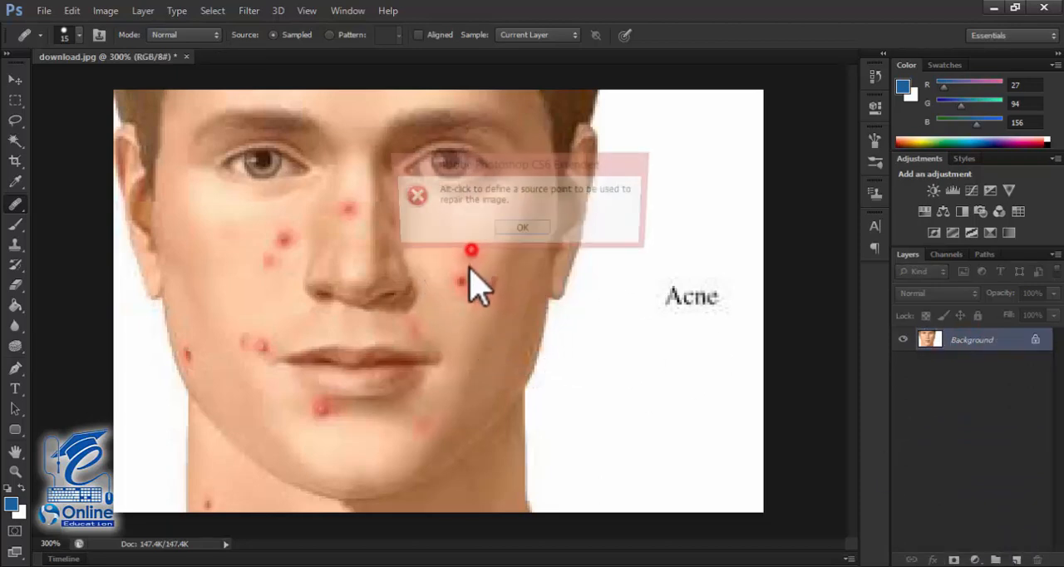
{"action": "left_click", "coordinate": [510, 230]}
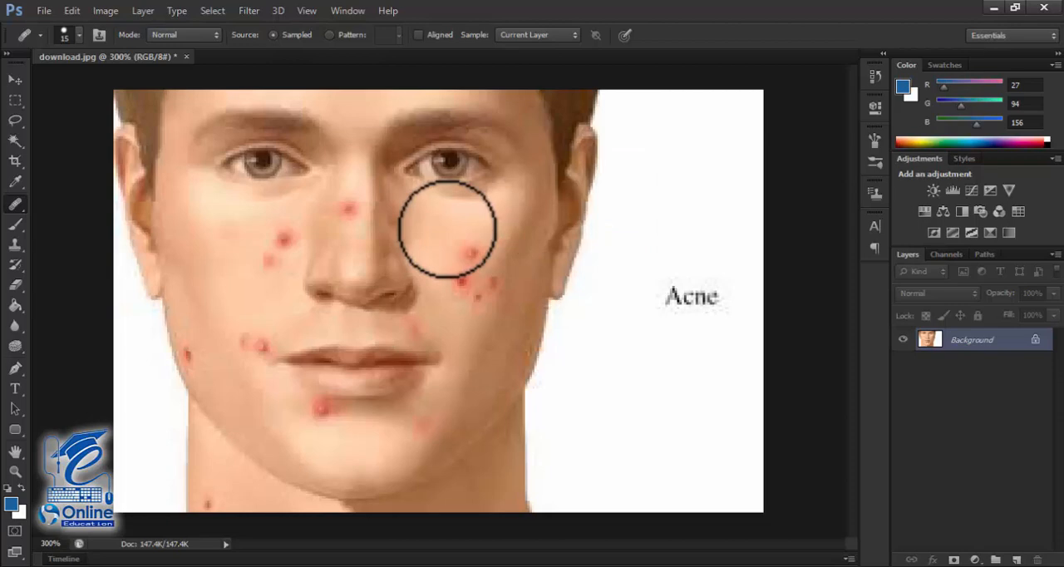
{"action": "key", "text": "bracketleft"}
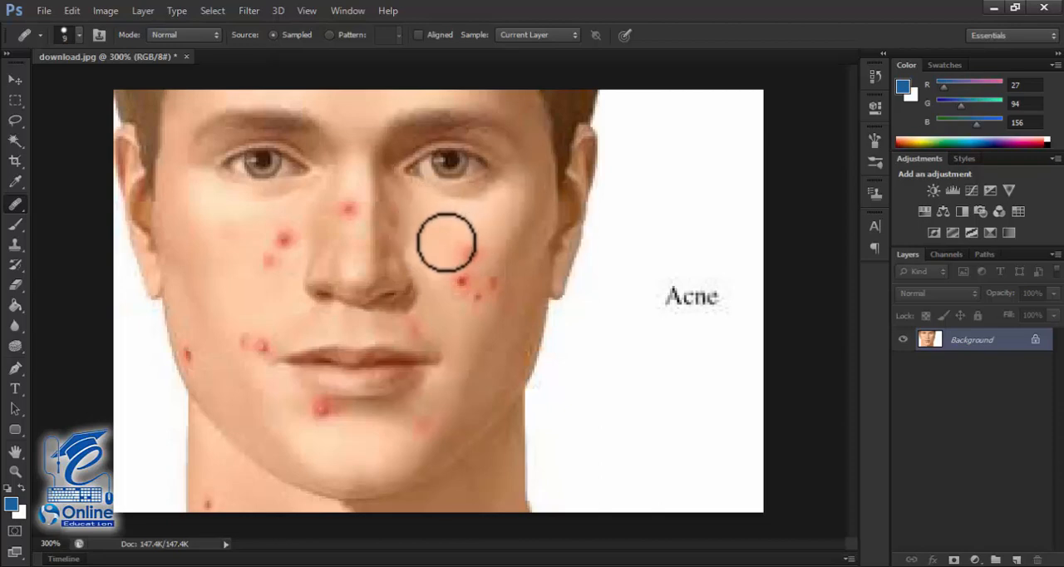
{"action": "left_click", "coordinate": [1016, 559]}
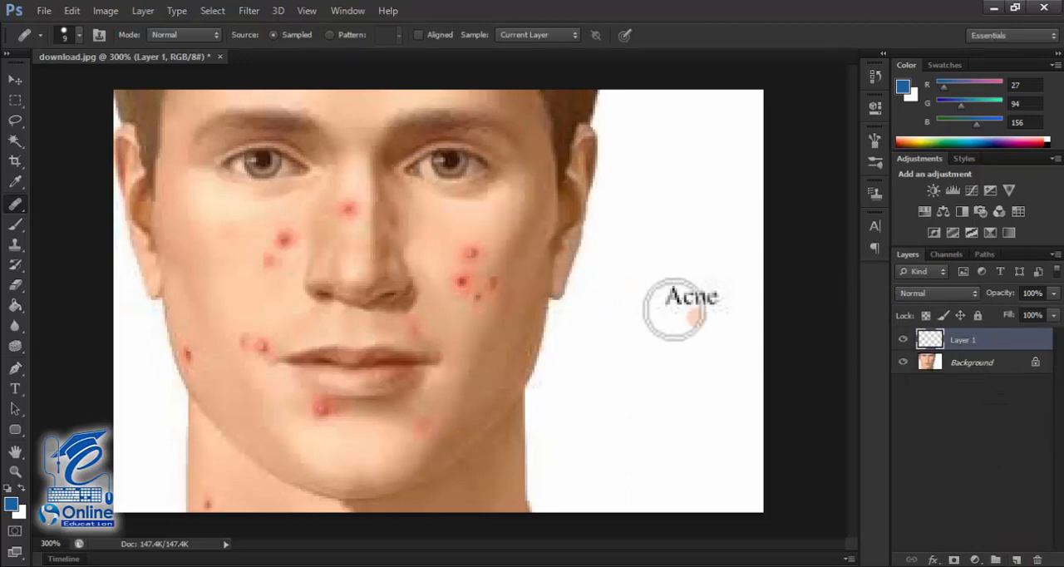
Step: Cover the red blemishes on the cheek at the image's right with the Healing Brush on Layer 1
{"action": "left_click", "coordinate": [471, 251]}
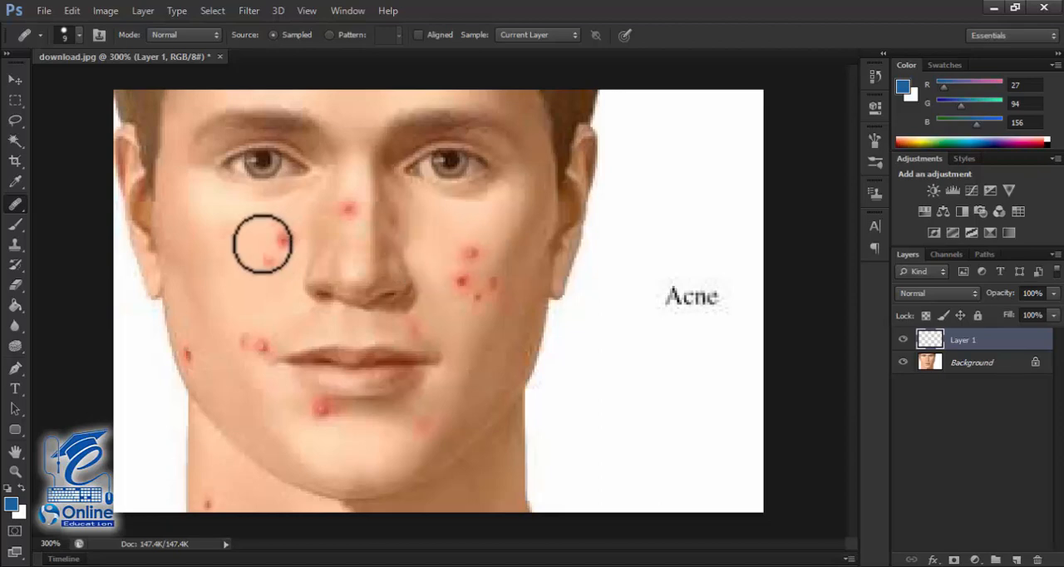
{"action": "left_click", "coordinate": [18, 207]}
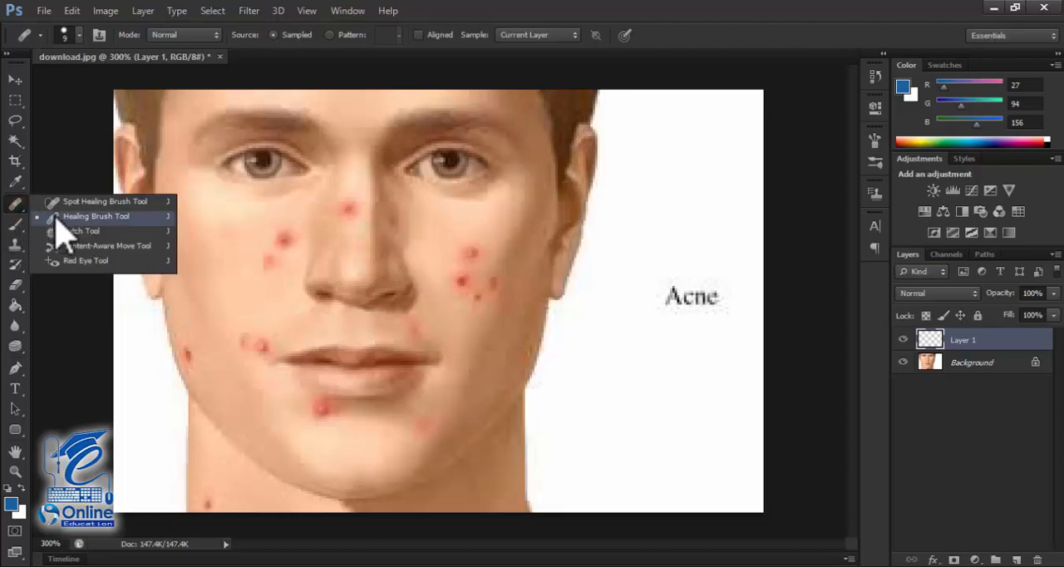
{"action": "left_click", "coordinate": [54, 218]}
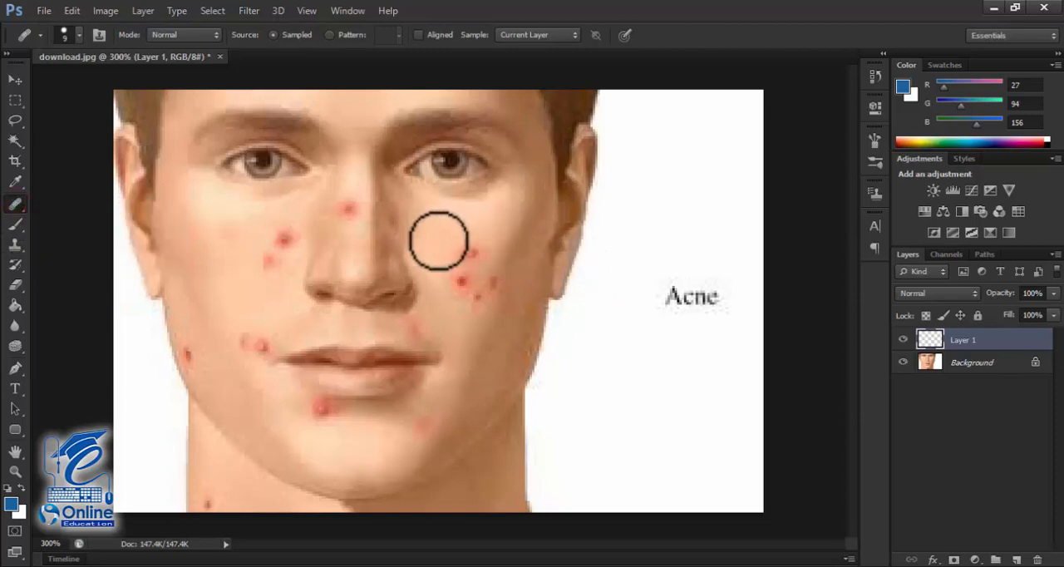
{"action": "right_click", "coordinate": [22, 209]}
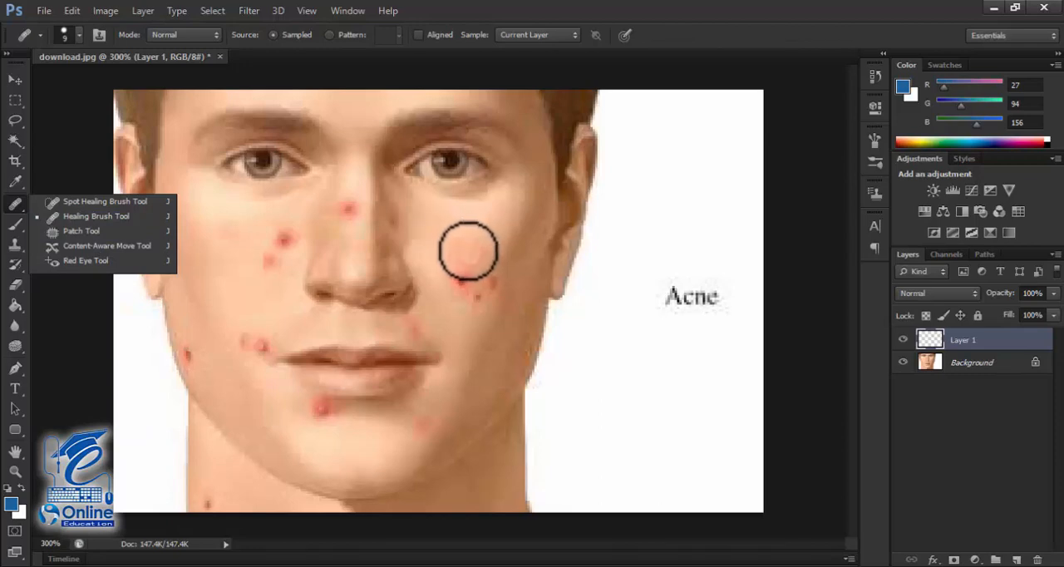
{"action": "left_click", "coordinate": [452, 251], "text": "alt"}
{"action": "left_click", "coordinate": [460, 289]}
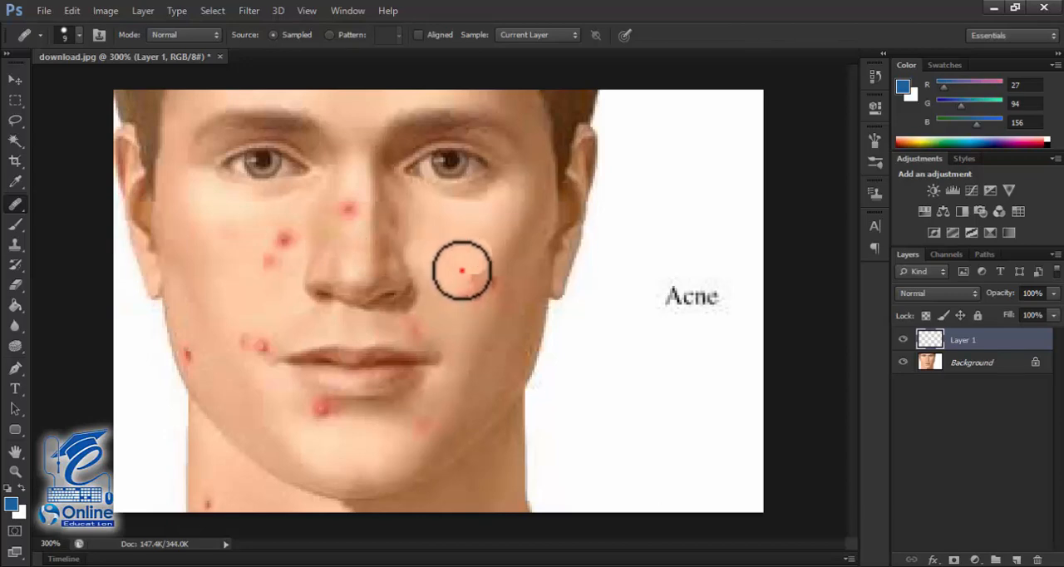
{"action": "mouse_move", "coordinate": [461, 271]}
{"action": "left_mouse_down"}
{"action": "mouse_move", "coordinate": [479, 294]}
{"action": "mouse_move", "coordinate": [491, 272]}
{"action": "mouse_move", "coordinate": [480, 296]}
{"action": "mouse_move", "coordinate": [458, 308]}
{"action": "mouse_move", "coordinate": [490, 287]}
{"action": "left_mouse_up"}
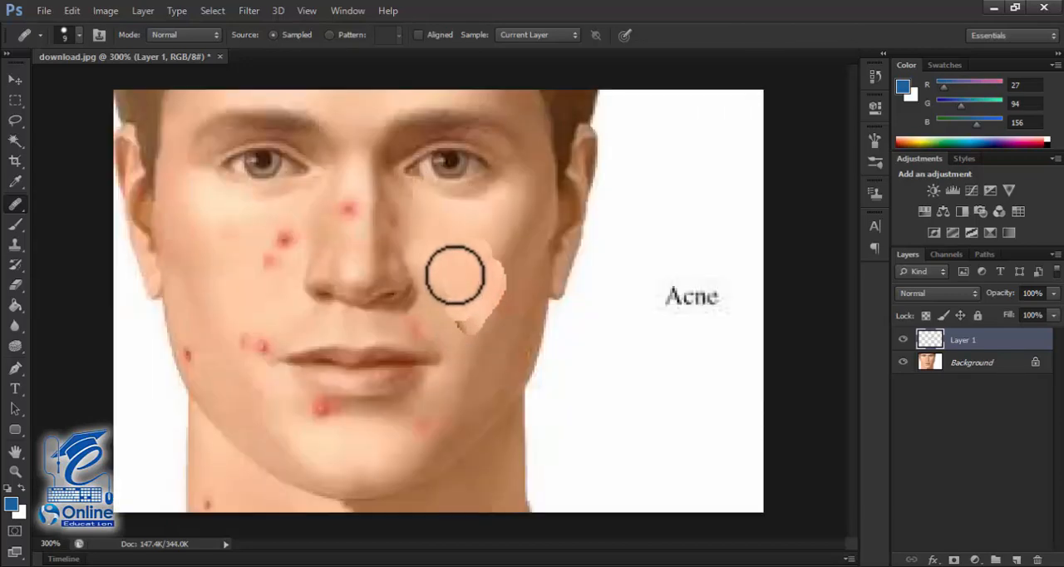
Step: Cover the red blemishes on the image's left cheek, beside the mouth corner and at the jaw edge with the Healing Brush
{"action": "left_click", "coordinate": [283, 233]}
{"action": "left_click", "coordinate": [254, 271]}
{"action": "left_click", "coordinate": [283, 241]}
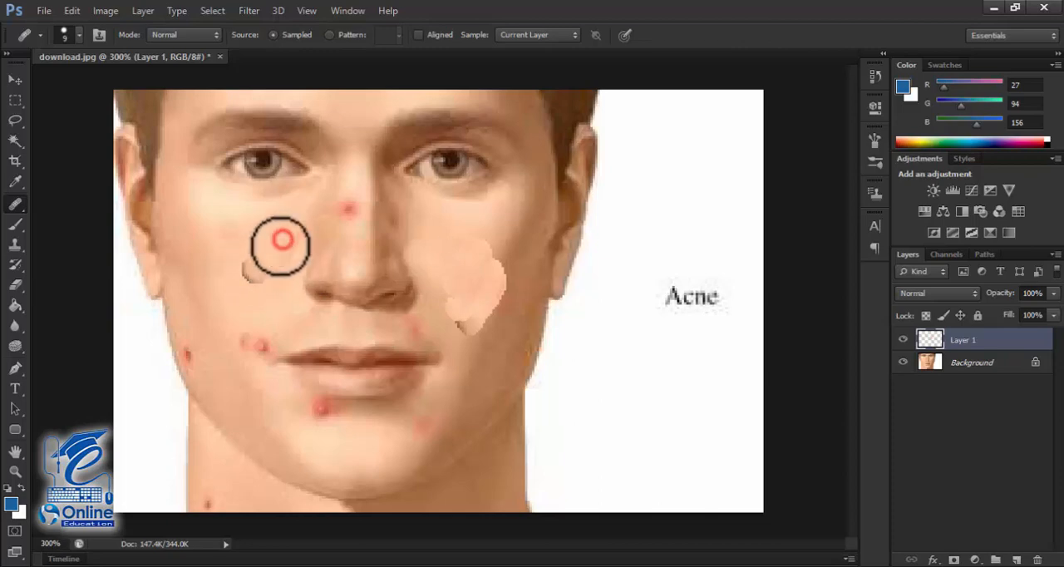
{"action": "left_click_drag", "start_coordinate": [290, 237], "coordinate": [273, 252]}
{"action": "left_click", "coordinate": [249, 335]}
{"action": "left_click", "coordinate": [251, 350]}
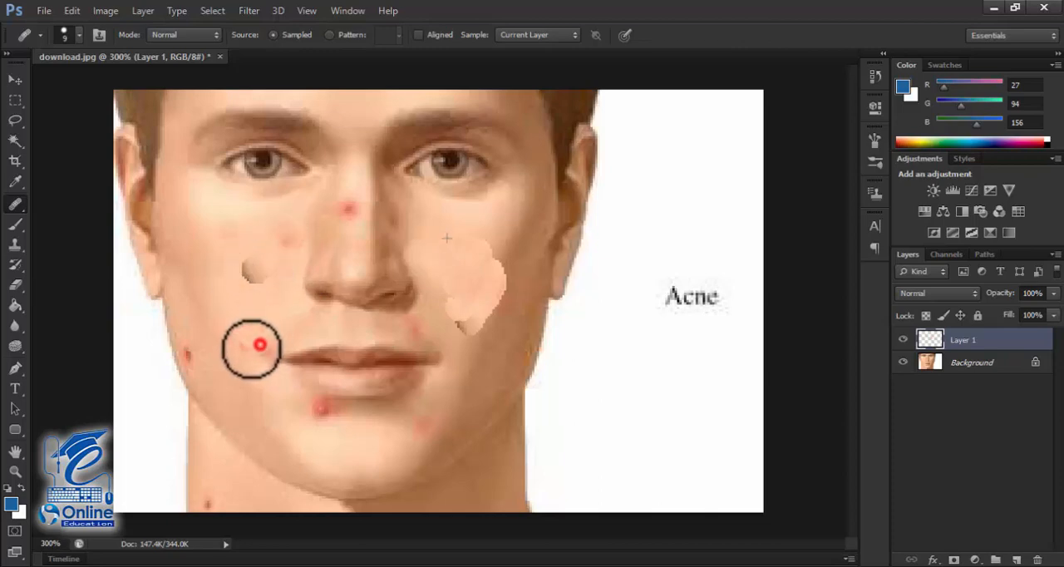
{"action": "left_click", "coordinate": [189, 353]}
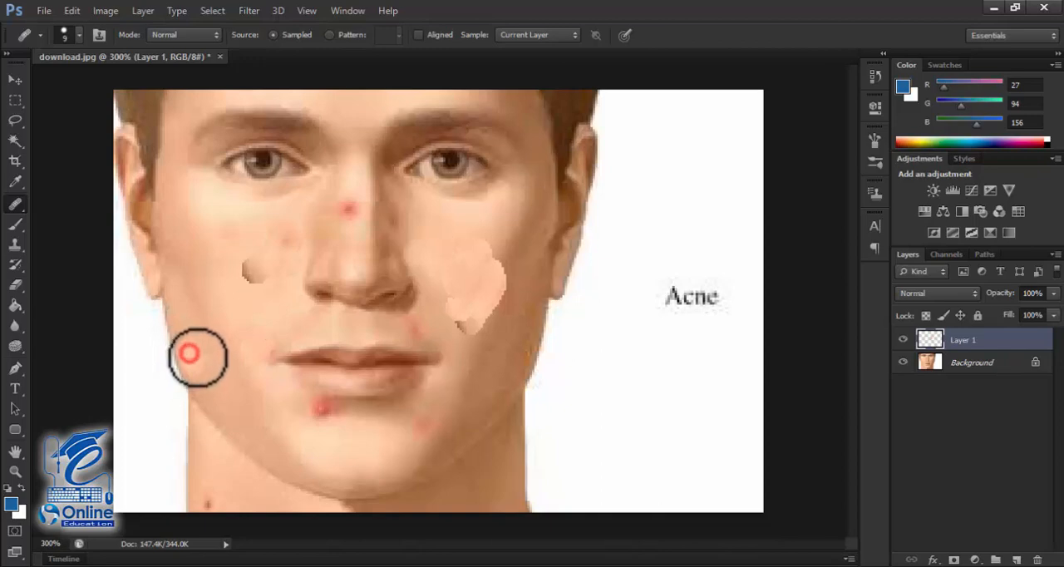
Step: Cover the red blemishes below the lower lip and on the bridge of the nose with the Healing Brush on Layer 1
{"action": "left_click", "coordinate": [322, 408]}
{"action": "left_click", "coordinate": [343, 406]}
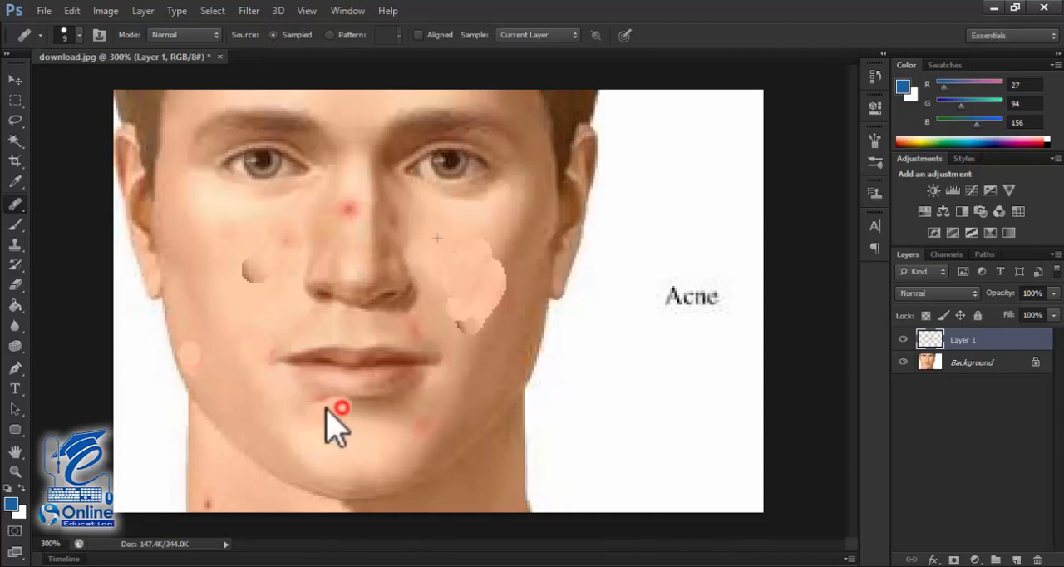
{"action": "left_click", "coordinate": [329, 406]}
{"action": "left_click", "coordinate": [428, 404]}
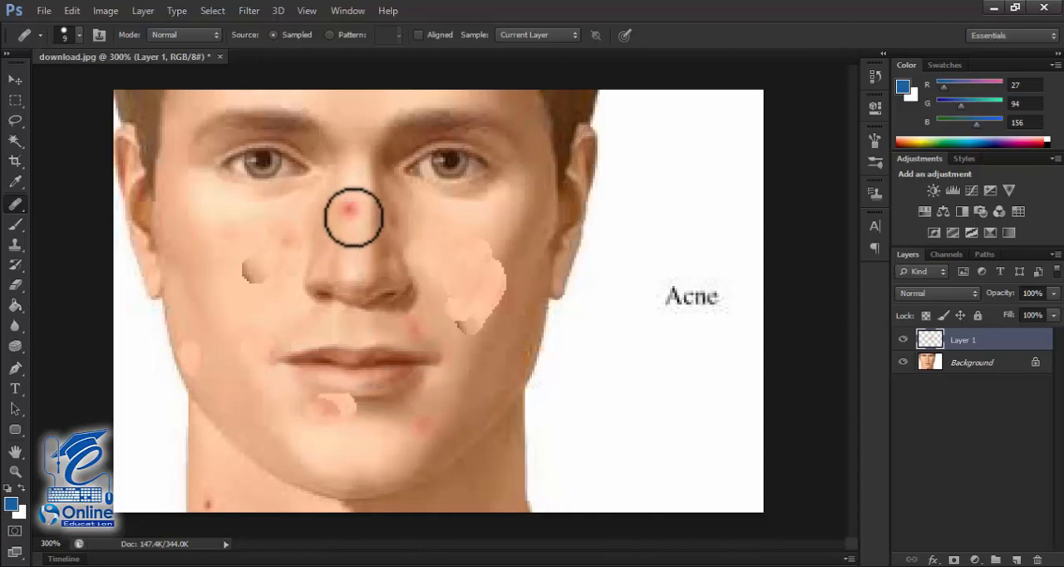
{"action": "left_click", "coordinate": [349, 202]}
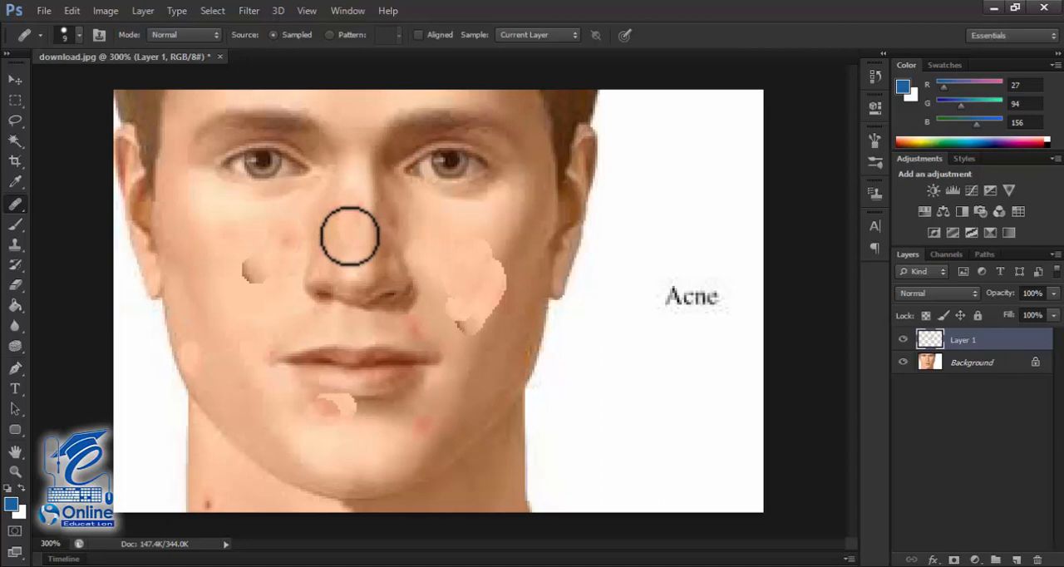
{"action": "left_click", "coordinate": [473, 387]}
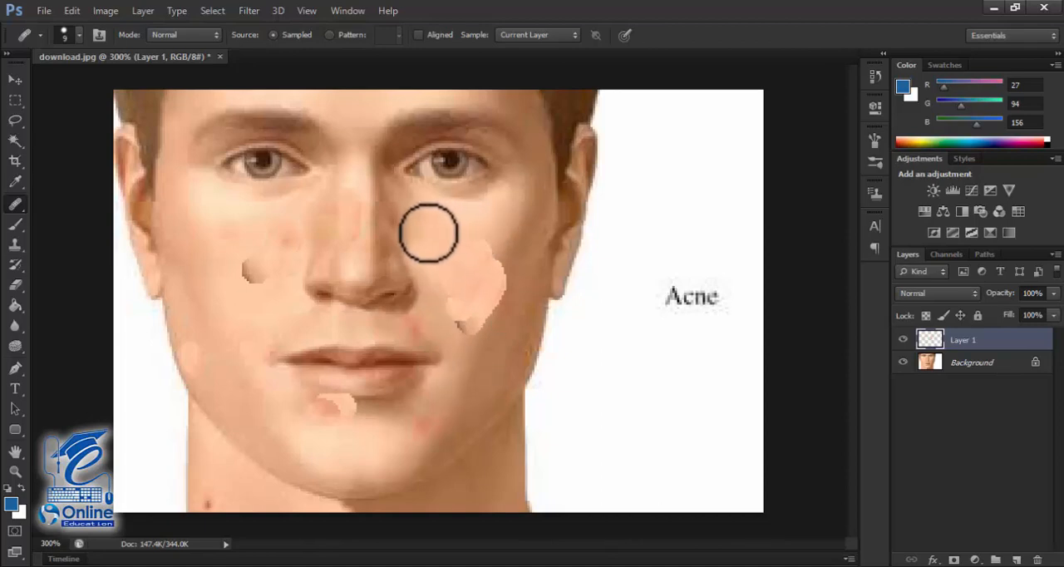
{"action": "left_click", "coordinate": [392, 264]}
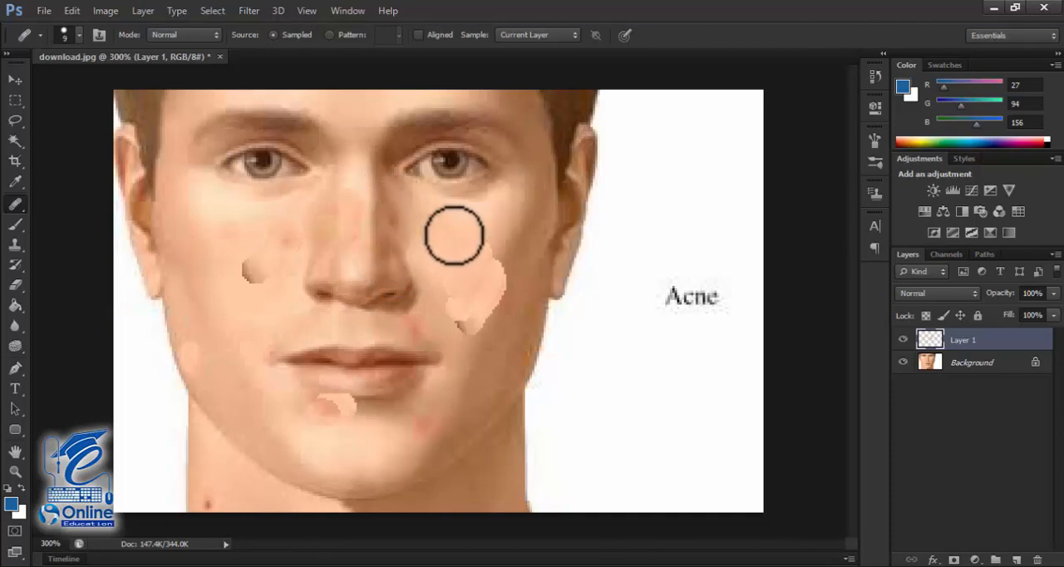
{"action": "left_click", "coordinate": [517, 271]}
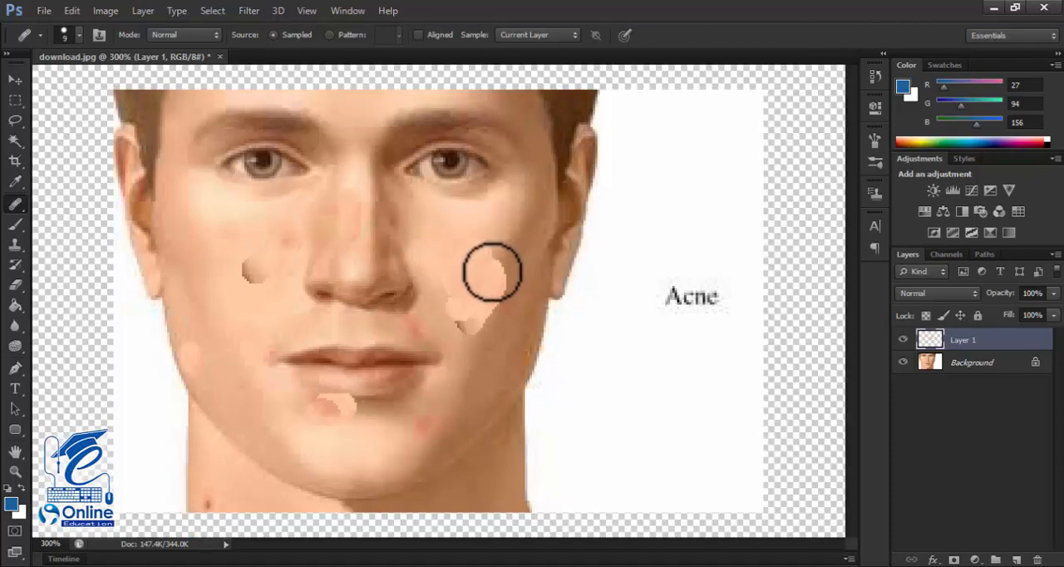
{"action": "mouse_move", "coordinate": [493, 272]}
{"action": "left_mouse_down"}
{"action": "mouse_move", "coordinate": [471, 261]}
{"action": "mouse_move", "coordinate": [482, 249]}
{"action": "mouse_move", "coordinate": [495, 259]}
{"action": "left_mouse_up"}
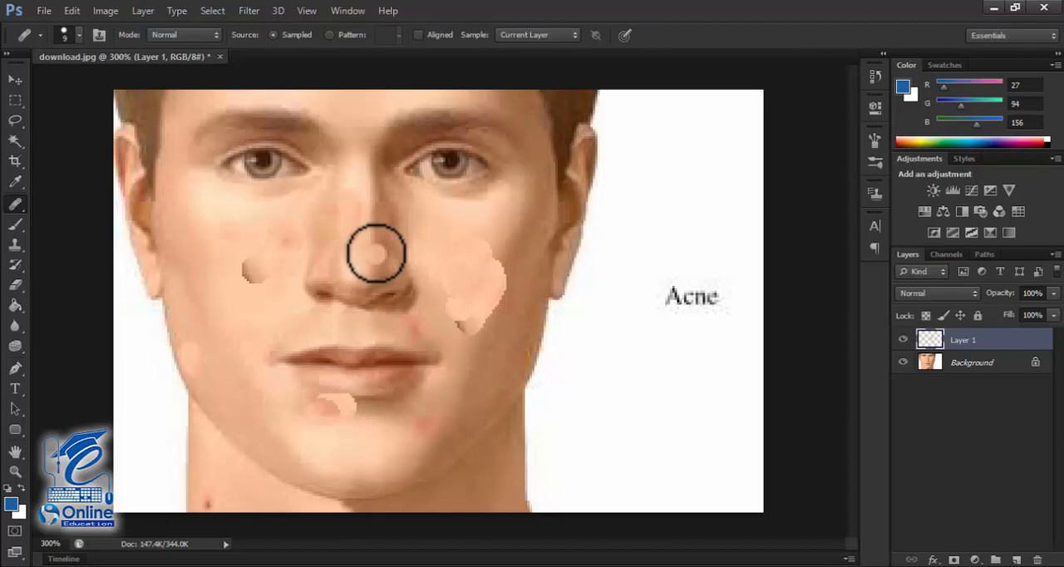
Step: Discard the healed Layer 1 and add a new blank layer above the Background, keeping the Healing Brush Tool selected
{"action": "left_click", "coordinate": [903, 340]}
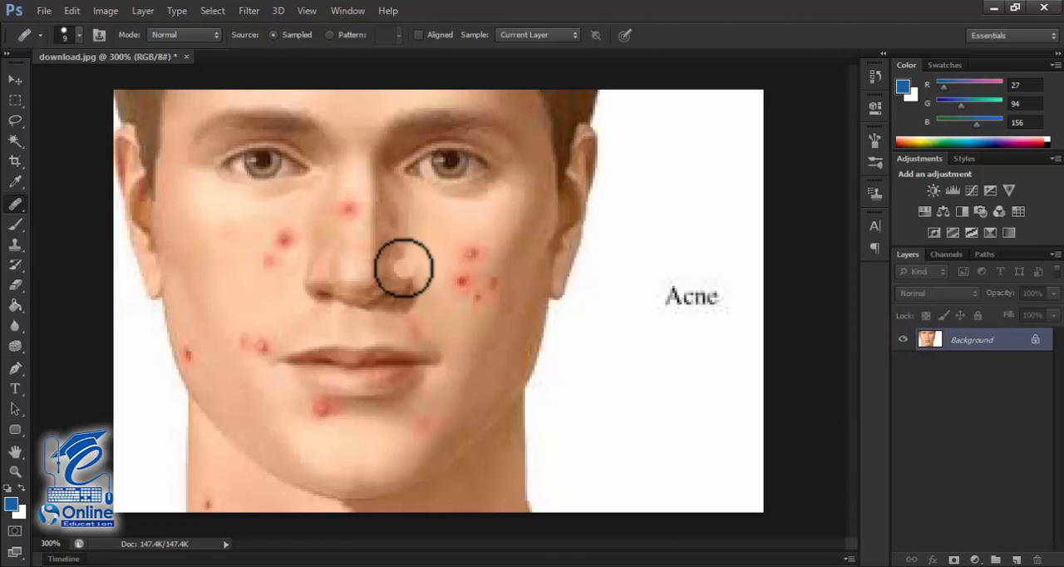
{"action": "left_click", "coordinate": [16, 204]}
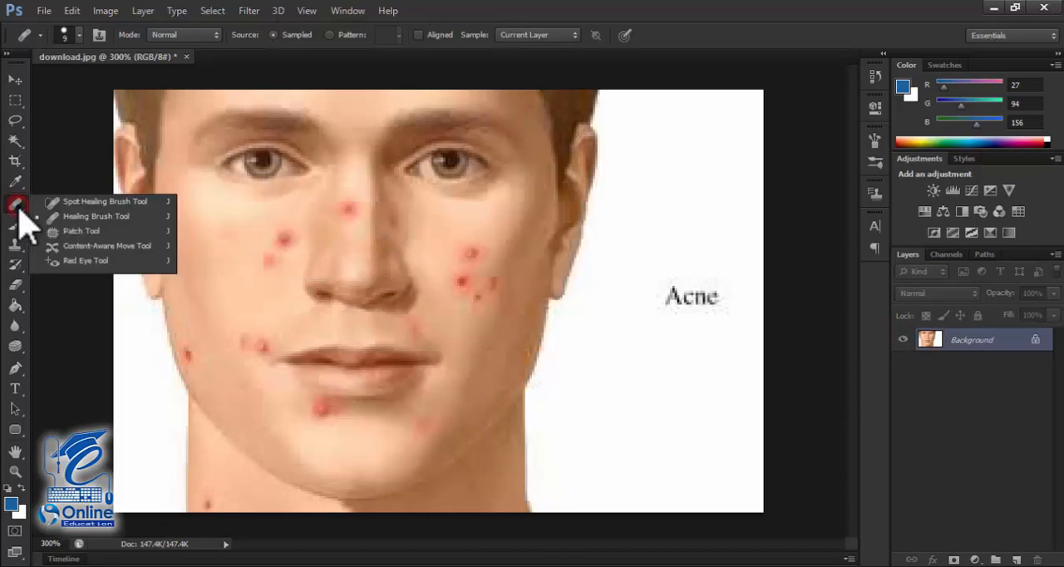
{"action": "left_click", "coordinate": [90, 221]}
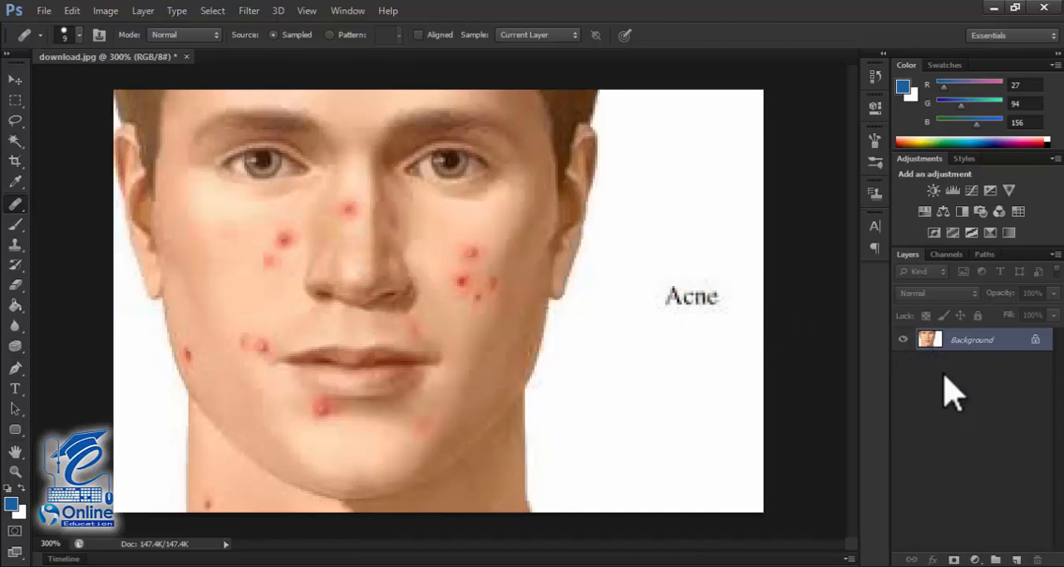
{"action": "left_click", "coordinate": [1016, 559]}
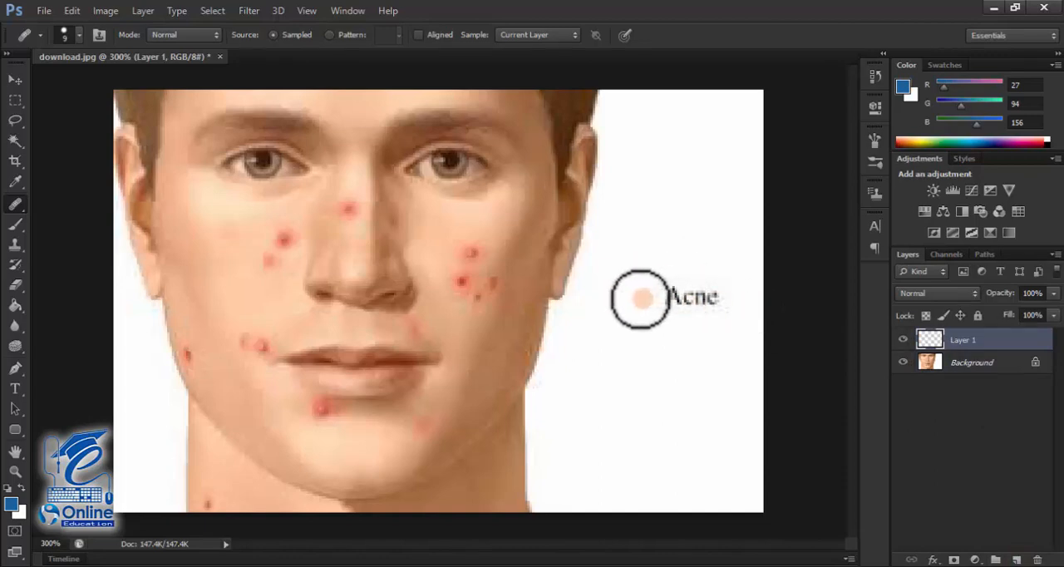
Step: Sample the white backdrop from the Background layer and paint over the Acne label on Layer 1 with the Healing Brush
{"action": "left_click", "coordinate": [645, 273], "text": "alt"}
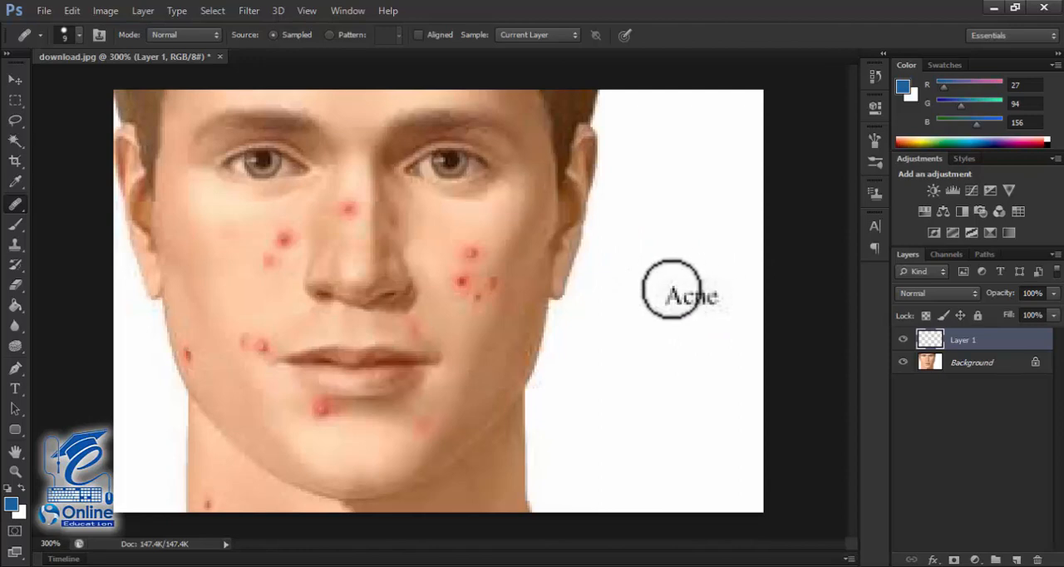
{"action": "left_click", "coordinate": [686, 301]}
{"action": "left_click", "coordinate": [914, 363]}
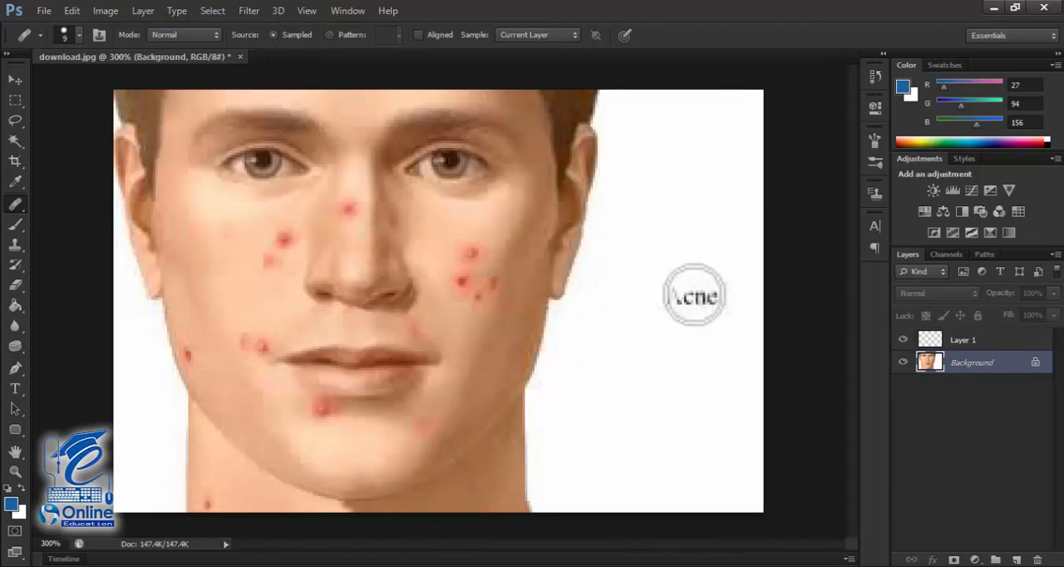
{"action": "left_click", "coordinate": [962, 339]}
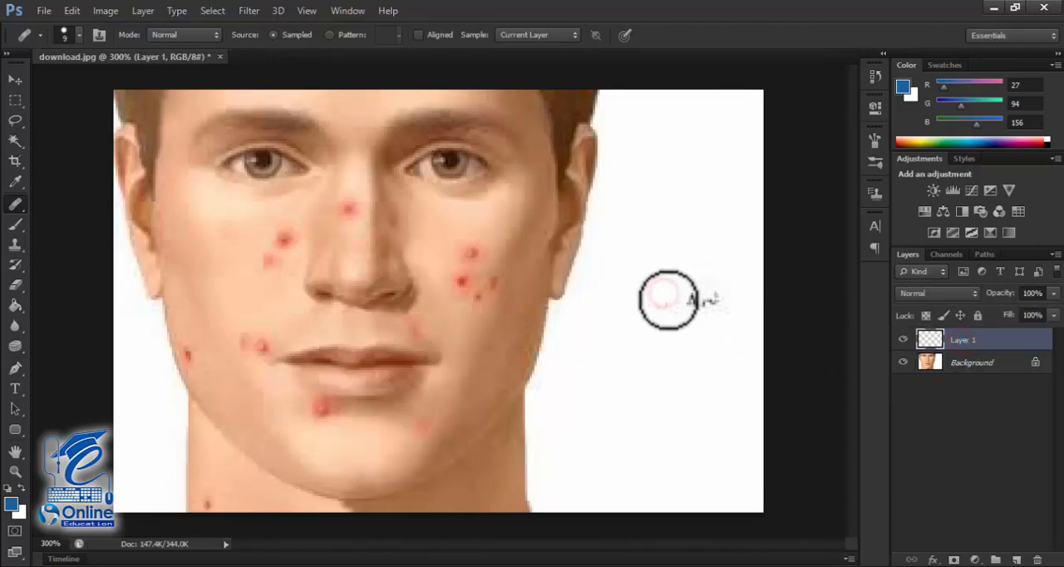
{"action": "left_click", "coordinate": [681, 302]}
{"action": "left_click", "coordinate": [688, 306]}
{"action": "left_click", "coordinate": [721, 318]}
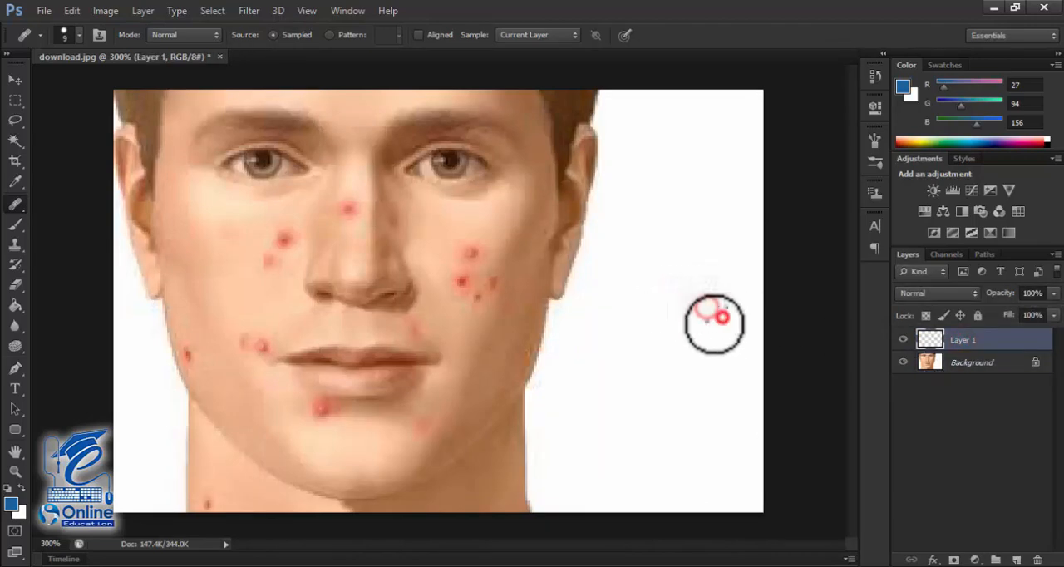
{"action": "left_click", "coordinate": [711, 321]}
{"action": "left_click", "coordinate": [726, 309]}
{"action": "left_click", "coordinate": [721, 300]}
{"action": "left_click", "coordinate": [699, 308]}
{"action": "left_click", "coordinate": [711, 310]}
{"action": "left_click", "coordinate": [708, 293]}
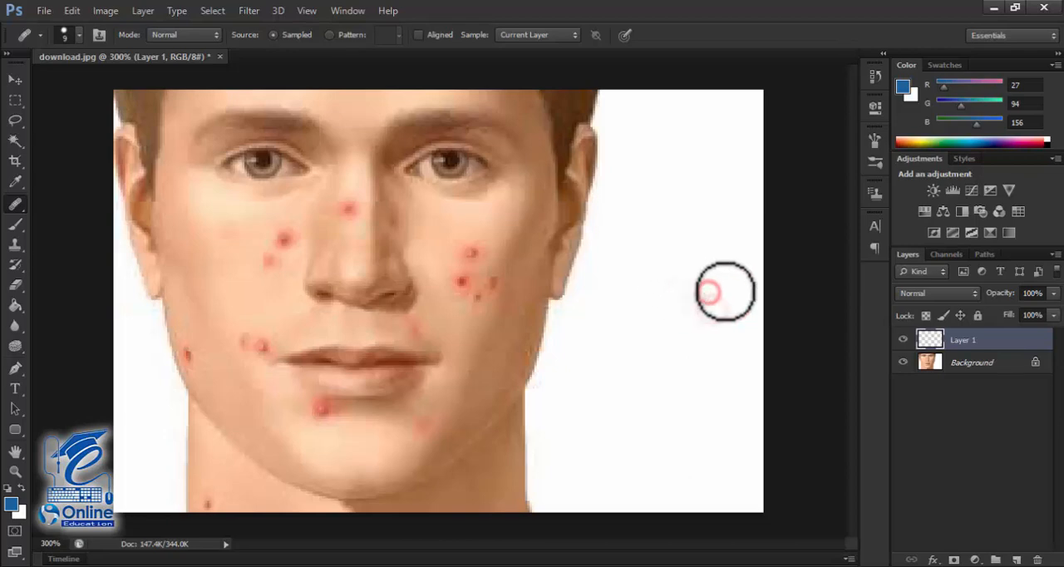
{"action": "left_click", "coordinate": [724, 293]}
{"action": "left_click", "coordinate": [684, 289]}
{"action": "left_click", "coordinate": [705, 299]}
{"action": "left_click", "coordinate": [657, 295]}
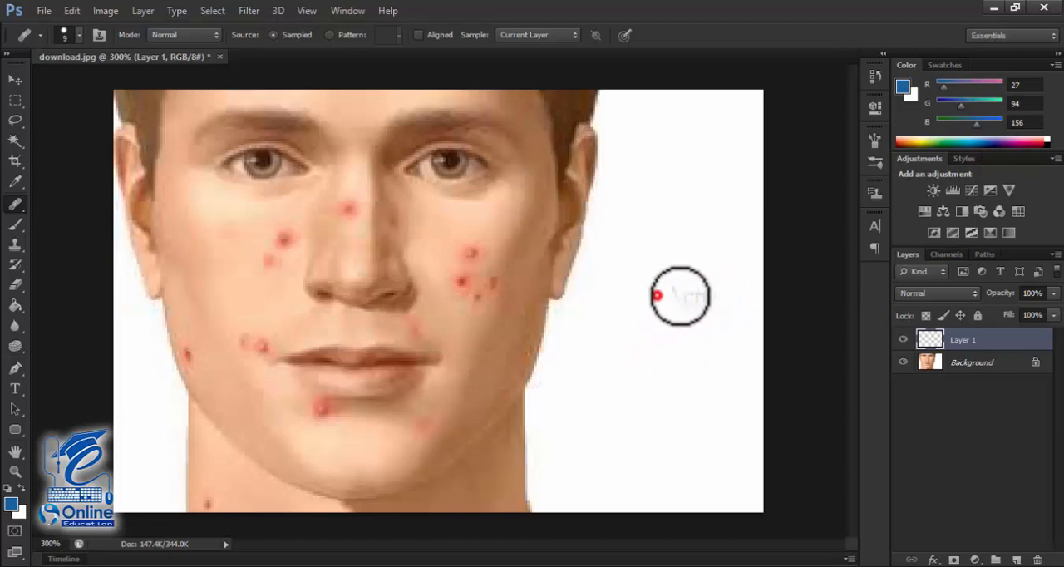
{"action": "left_click", "coordinate": [686, 299]}
{"action": "left_click", "coordinate": [690, 292]}
{"action": "left_click", "coordinate": [672, 292]}
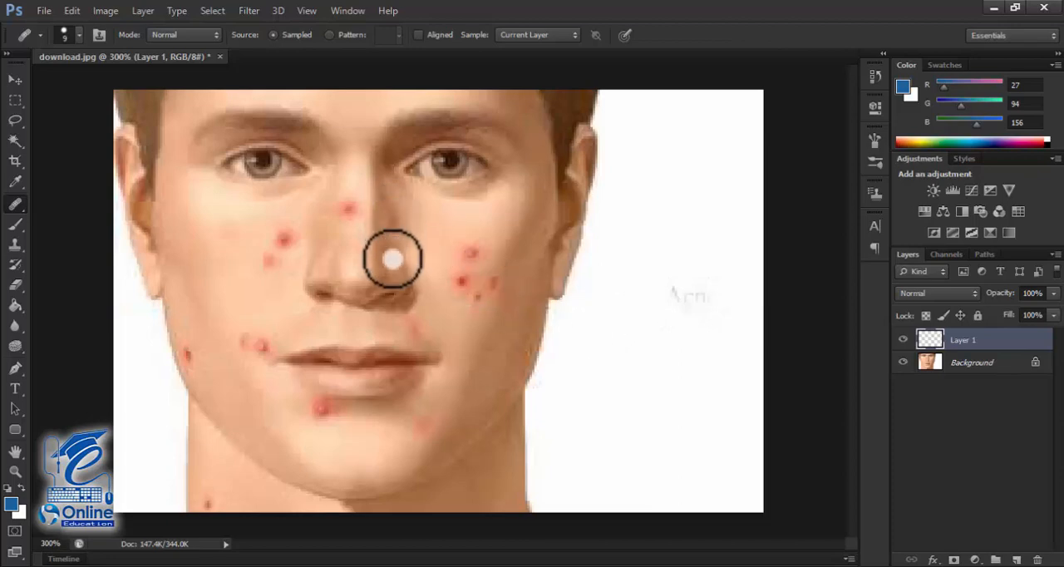
Step: Delete the painted Layer 1 and add a new blank layer above the Background
{"action": "left_click_drag", "start_coordinate": [965, 339], "coordinate": [1037, 557]}
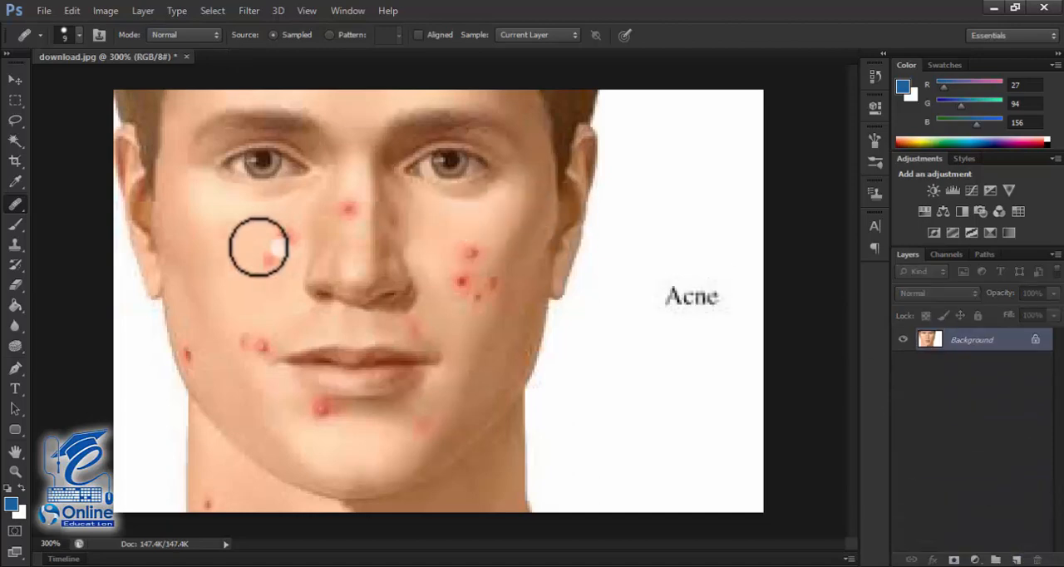
{"action": "right_click", "coordinate": [15, 204]}
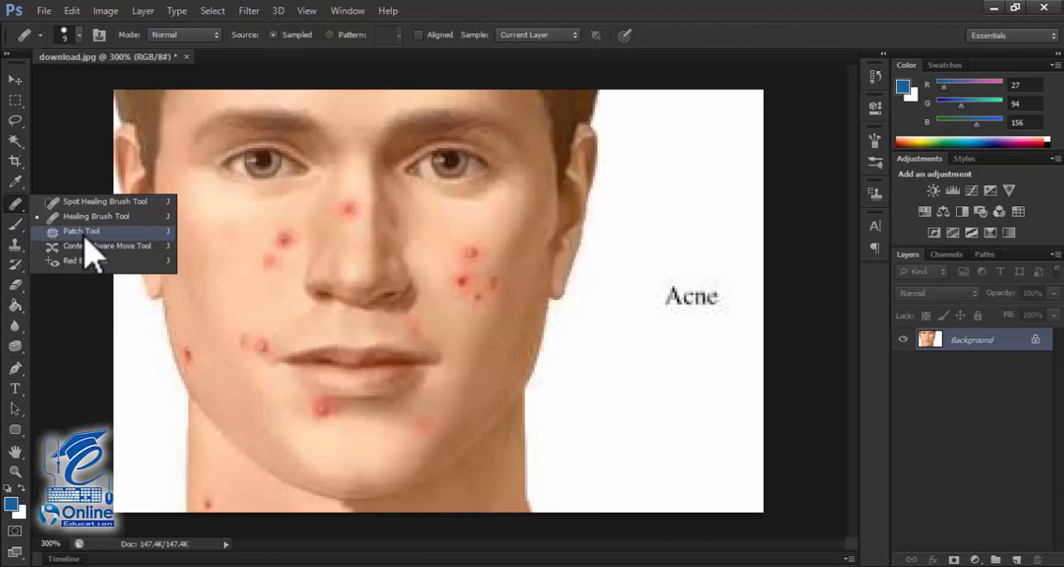
{"action": "mouse_move", "coordinate": [971, 339]}
{"action": "left_mouse_down"}
{"action": "mouse_move", "coordinate": [1016, 558]}
{"action": "mouse_move", "coordinate": [980, 339]}
{"action": "left_mouse_up"}
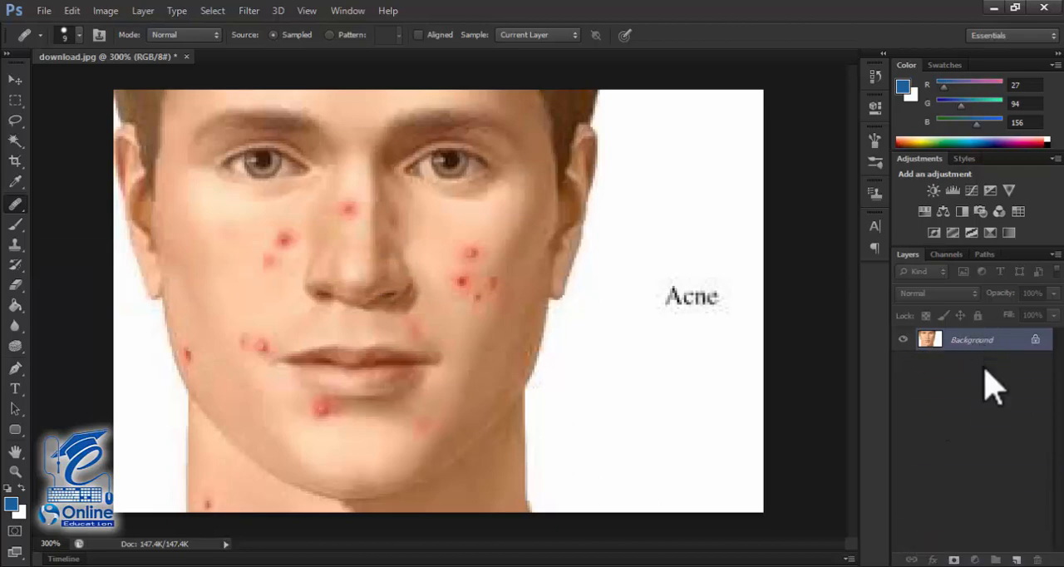
{"action": "left_click", "coordinate": [1015, 559]}
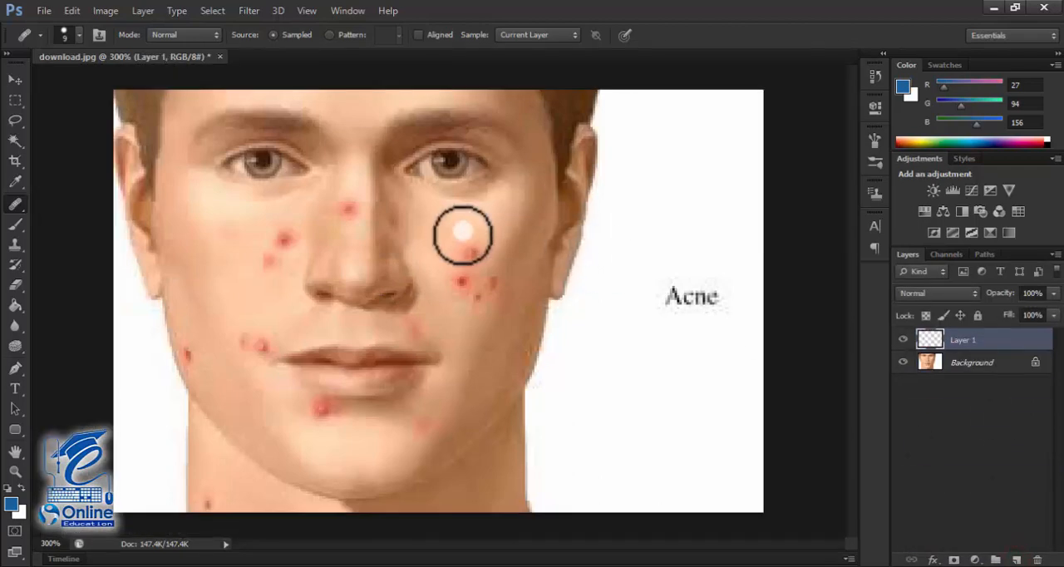
Step: With the Patch Tool, outline the larger red blemish beside the nose and try to patch it on the empty Layer 1
{"action": "right_click", "coordinate": [16, 204]}
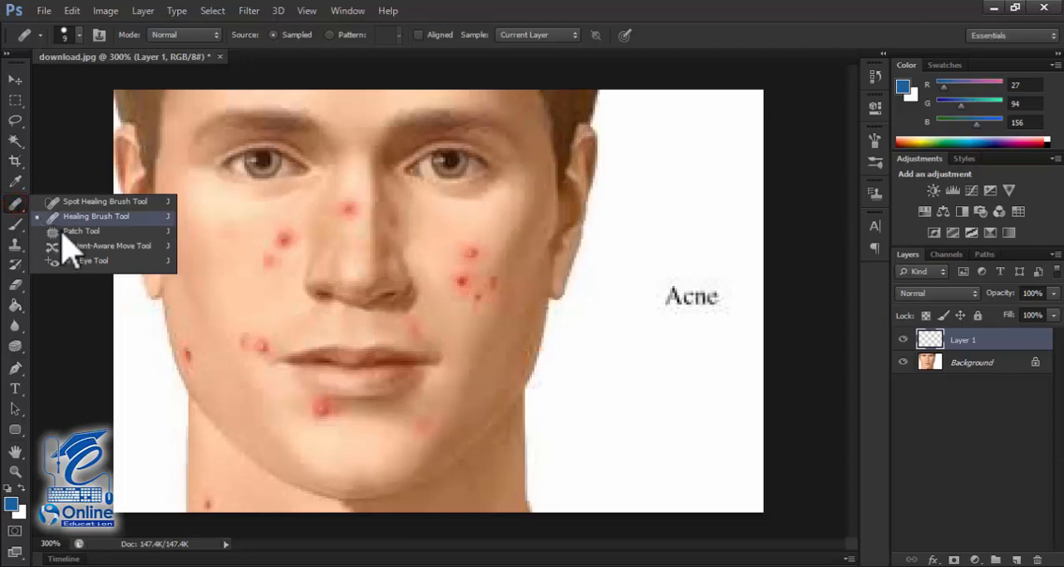
{"action": "left_click", "coordinate": [66, 238]}
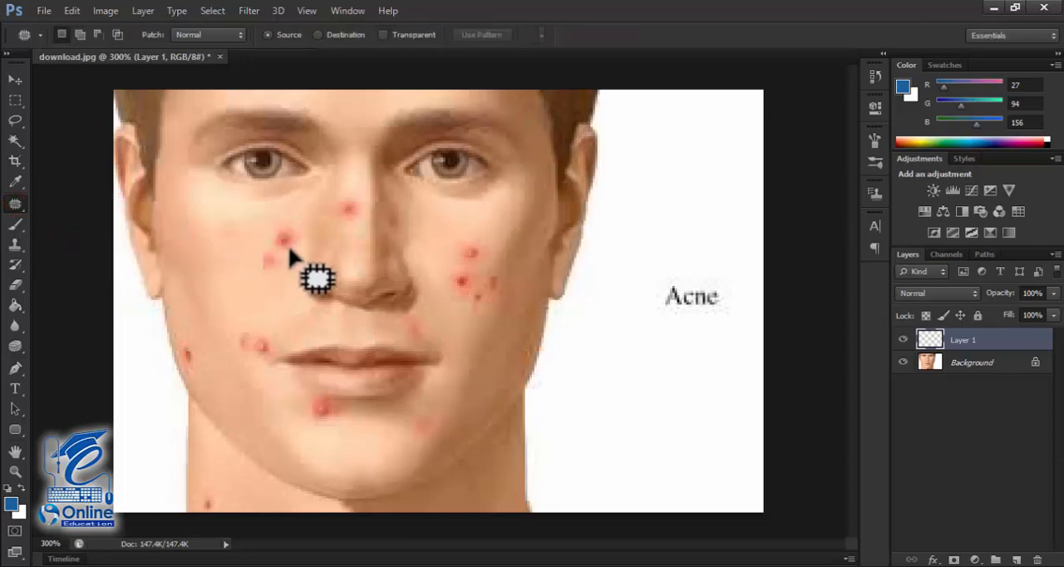
{"action": "mouse_move", "coordinate": [293, 230]}
{"action": "left_mouse_down"}
{"action": "mouse_move", "coordinate": [291, 247]}
{"action": "mouse_move", "coordinate": [275, 246]}
{"action": "mouse_move", "coordinate": [290, 231]}
{"action": "mouse_move", "coordinate": [302, 239]}
{"action": "left_mouse_up"}
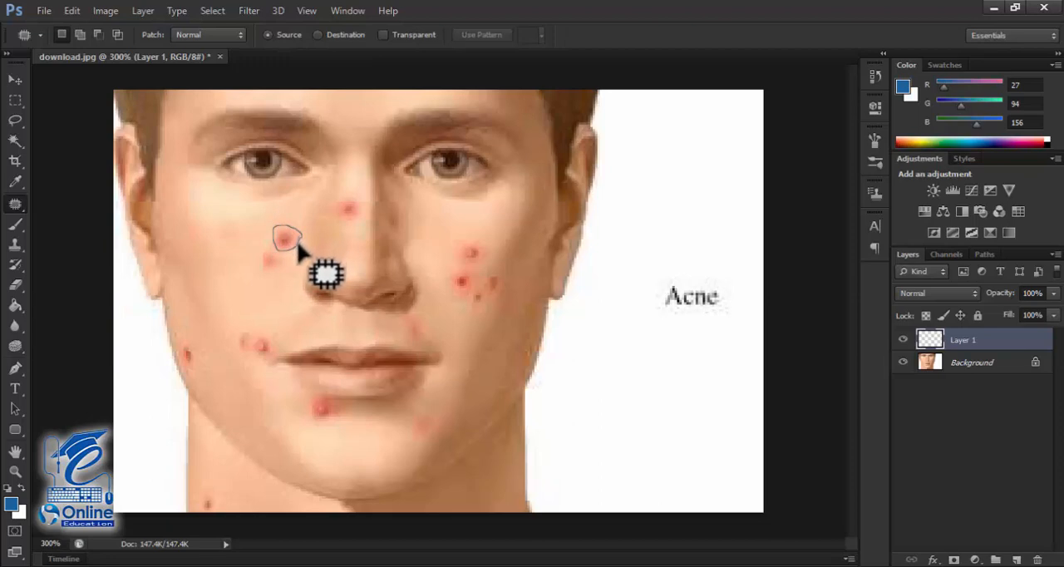
{"action": "left_click_drag", "start_coordinate": [298, 244], "coordinate": [300, 246]}
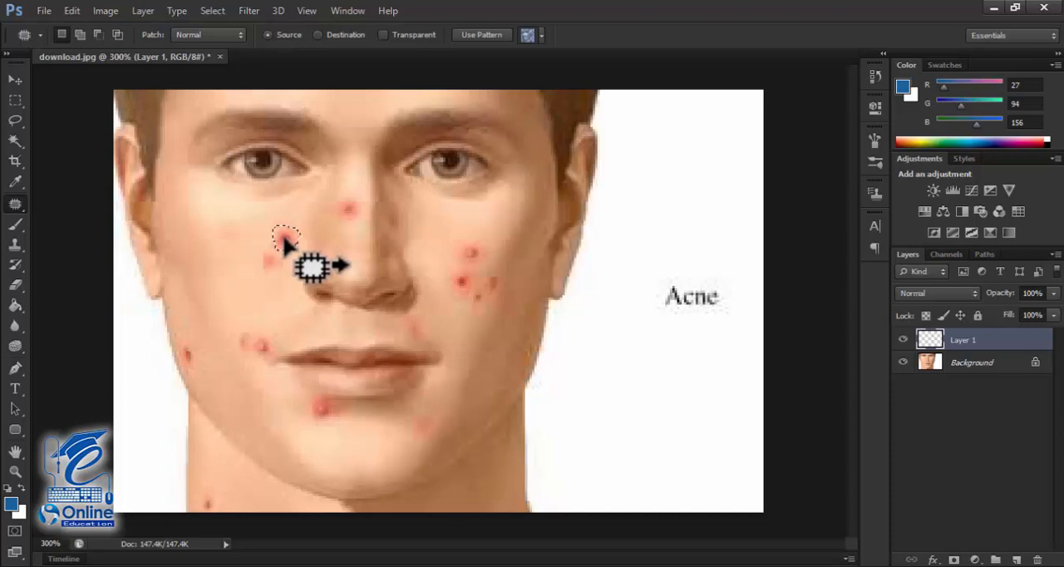
{"action": "left_click", "coordinate": [285, 241]}
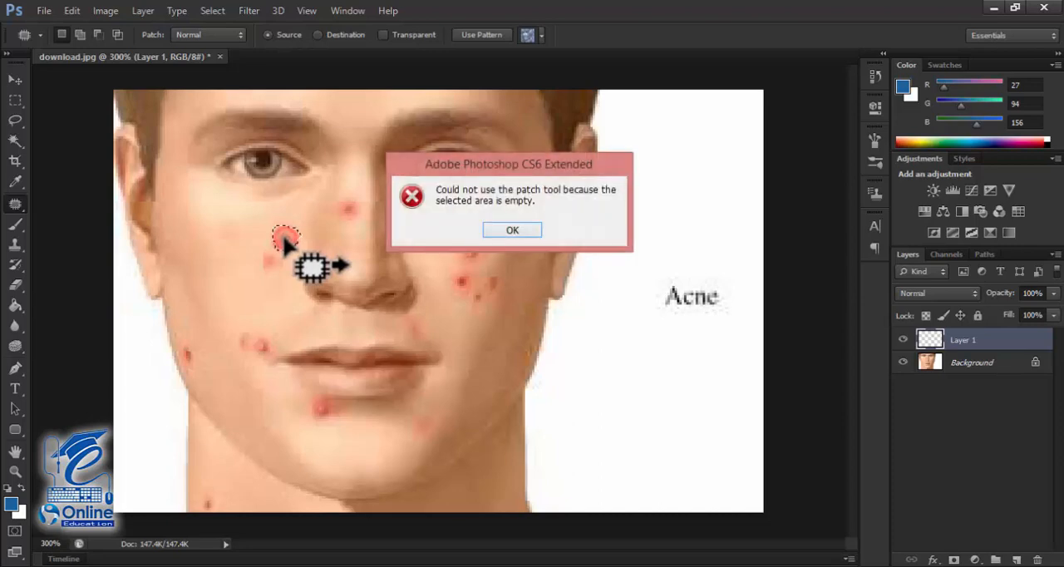
{"action": "left_click", "coordinate": [510, 231]}
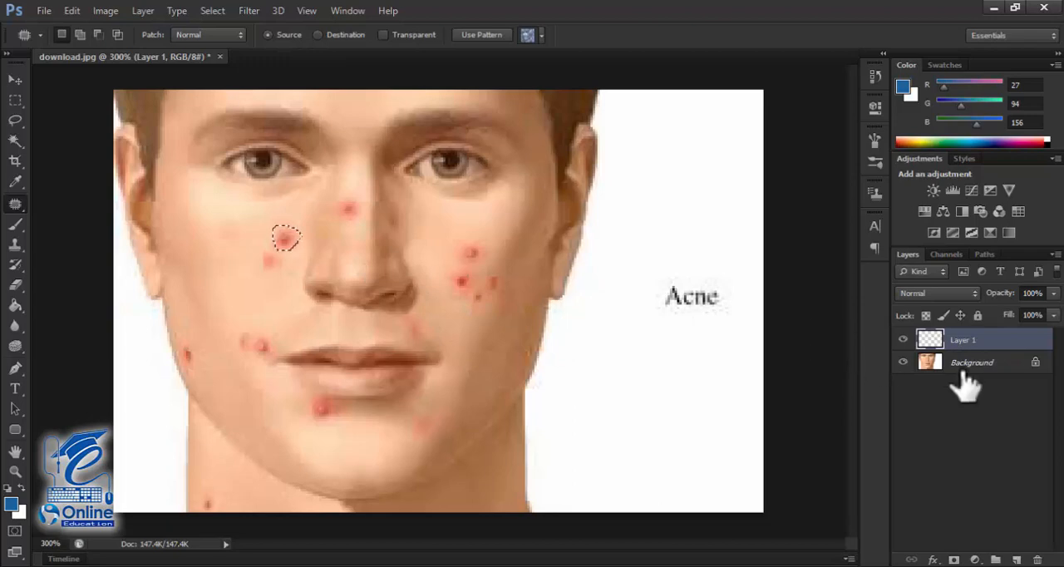
Step: Duplicate the Background layer and delete the empty Layer 1
{"action": "left_click", "coordinate": [984, 378]}
{"action": "left_click", "coordinate": [988, 374], "text": "ctrl"}
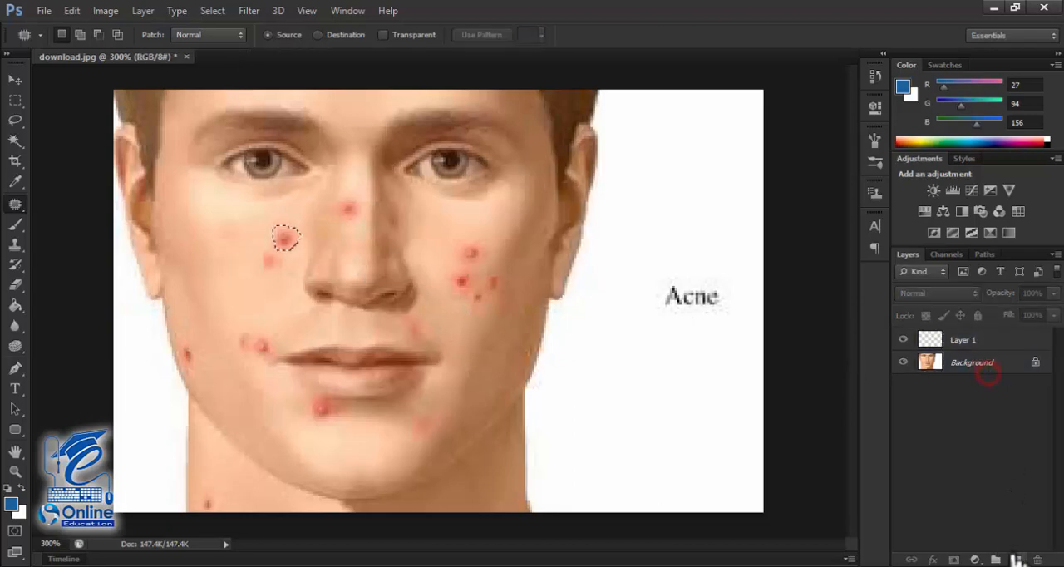
{"action": "left_click_drag", "start_coordinate": [974, 363], "coordinate": [1017, 557]}
{"action": "left_click_drag", "start_coordinate": [964, 339], "coordinate": [1037, 559]}
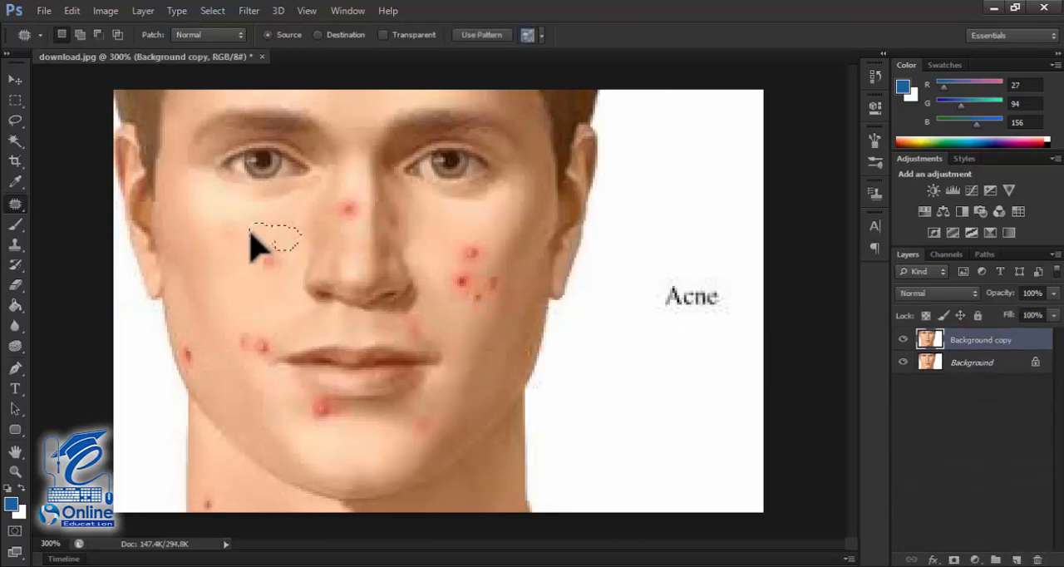
Step: Patch the two red blemishes beside the nose with clear cheek skin on the Background copy layer
{"action": "left_click_drag", "start_coordinate": [249, 233], "coordinate": [233, 233]}
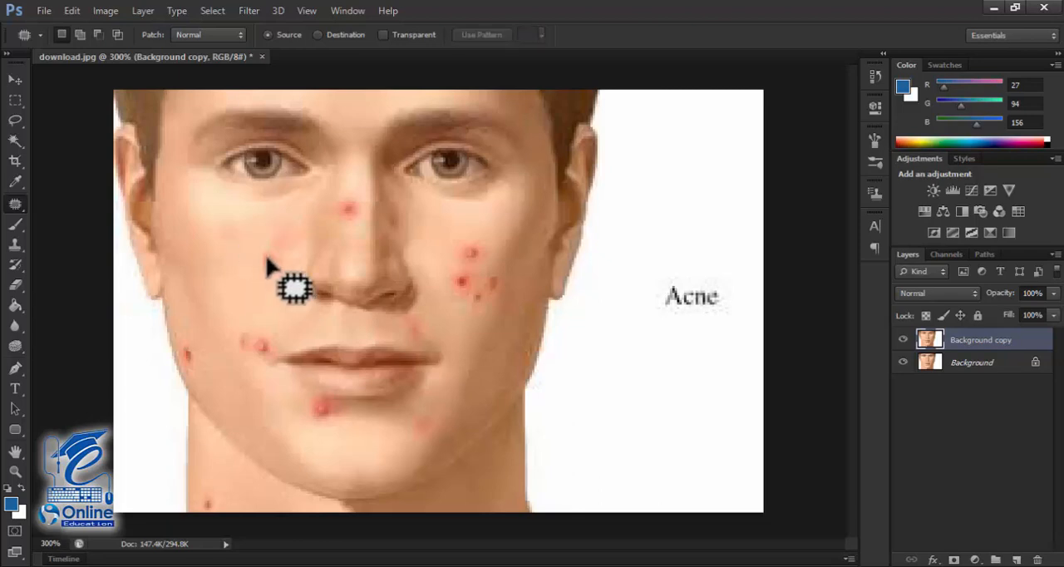
{"action": "mouse_move", "coordinate": [260, 251]}
{"action": "left_mouse_down"}
{"action": "mouse_move", "coordinate": [283, 264]}
{"action": "mouse_move", "coordinate": [260, 251]}
{"action": "mouse_move", "coordinate": [237, 264]}
{"action": "left_mouse_up"}
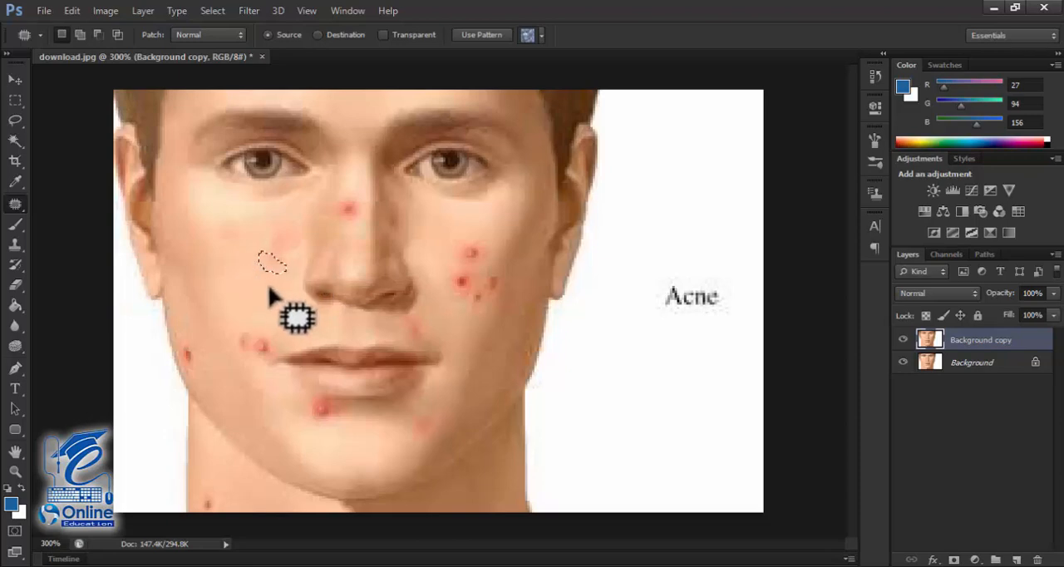
Step: With the Patch Tool, patch the red blemish on the nose bridge and the uppermost red cheek blemish with clear nearby skin
{"action": "mouse_move", "coordinate": [347, 196]}
{"action": "left_mouse_down"}
{"action": "mouse_move", "coordinate": [354, 222]}
{"action": "mouse_move", "coordinate": [347, 200]}
{"action": "left_mouse_up"}
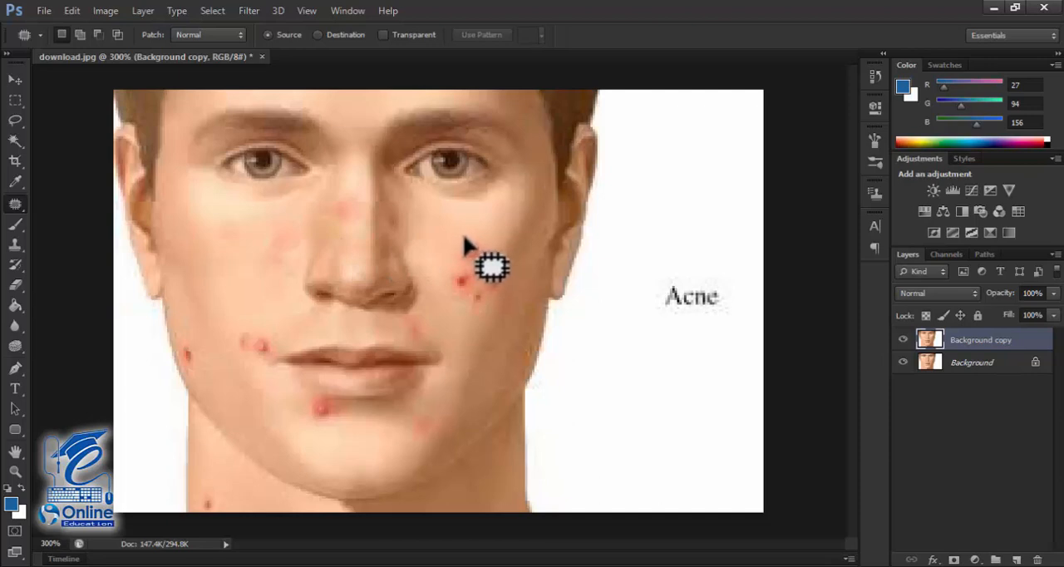
{"action": "left_click", "coordinate": [23, 208]}
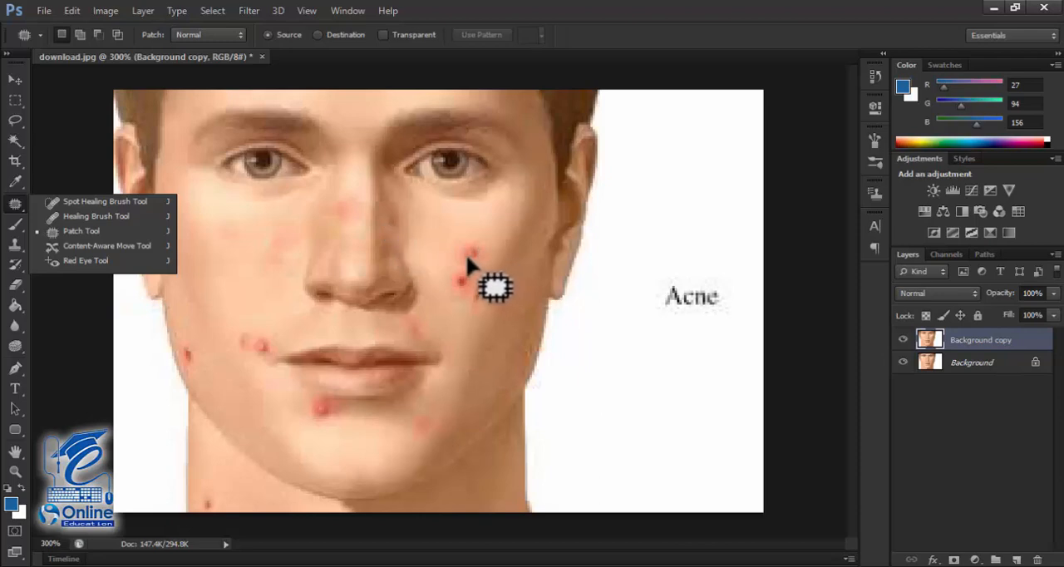
{"action": "left_click", "coordinate": [146, 231]}
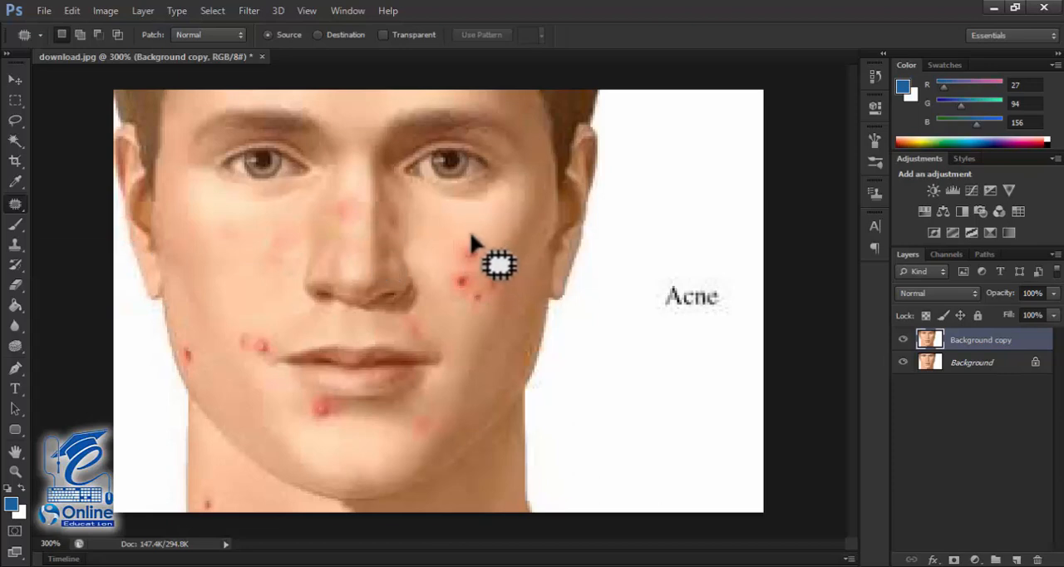
{"action": "mouse_move", "coordinate": [467, 243]}
{"action": "left_mouse_down"}
{"action": "mouse_move", "coordinate": [474, 270]}
{"action": "mouse_move", "coordinate": [456, 254]}
{"action": "mouse_move", "coordinate": [470, 231]}
{"action": "mouse_move", "coordinate": [476, 253]}
{"action": "mouse_move", "coordinate": [526, 270]}
{"action": "mouse_move", "coordinate": [522, 311]}
{"action": "left_mouse_up"}
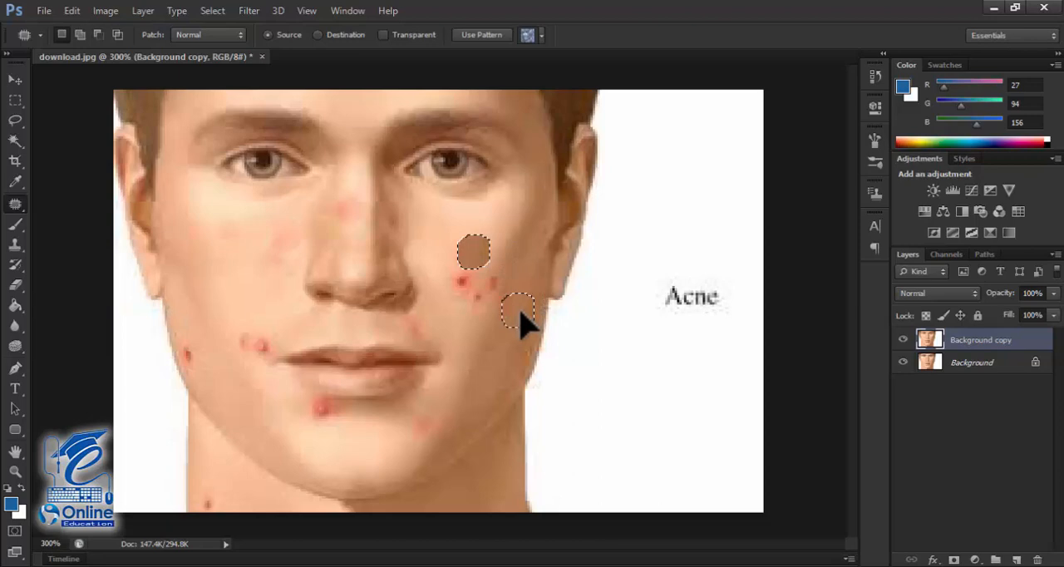
{"action": "left_click_drag", "start_coordinate": [522, 313], "coordinate": [521, 314]}
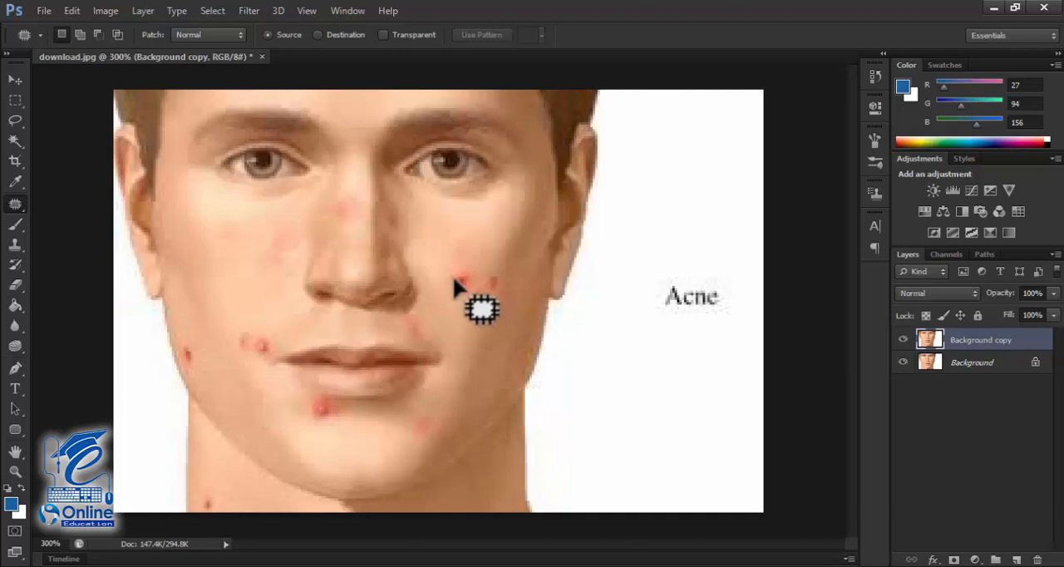
Step: Outline the cheek cluster and the mouth-corner, chin and jaw blemishes as one combined selection, patch them together with clear cheek skin, and deselect
{"action": "mouse_move", "coordinate": [452, 274]}
{"action": "left_mouse_down"}
{"action": "mouse_move", "coordinate": [495, 268]}
{"action": "mouse_move", "coordinate": [502, 296]}
{"action": "mouse_move", "coordinate": [486, 311]}
{"action": "mouse_move", "coordinate": [461, 312]}
{"action": "mouse_move", "coordinate": [452, 276]}
{"action": "left_mouse_up"}
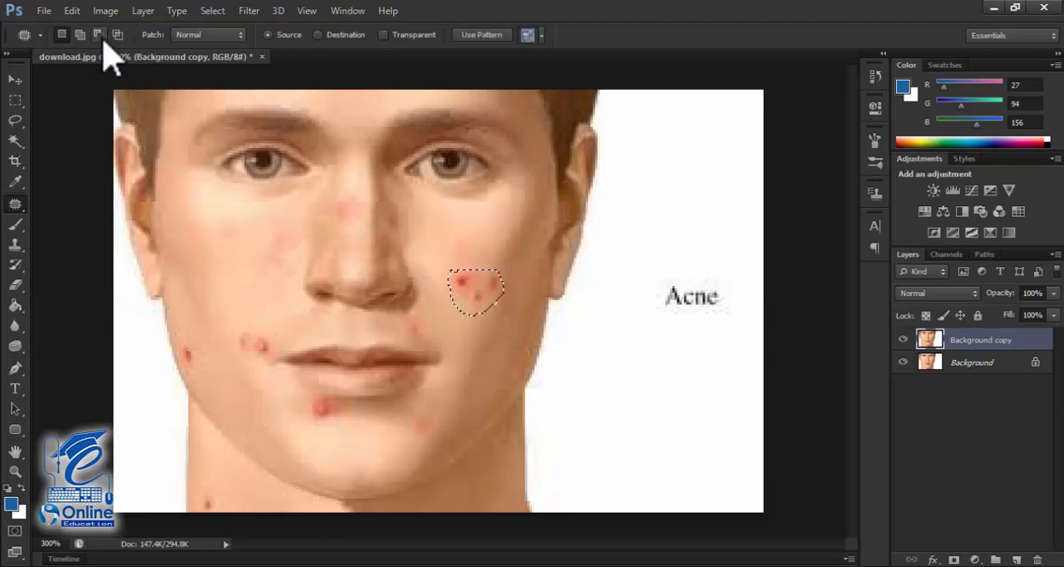
{"action": "left_click", "coordinate": [80, 34]}
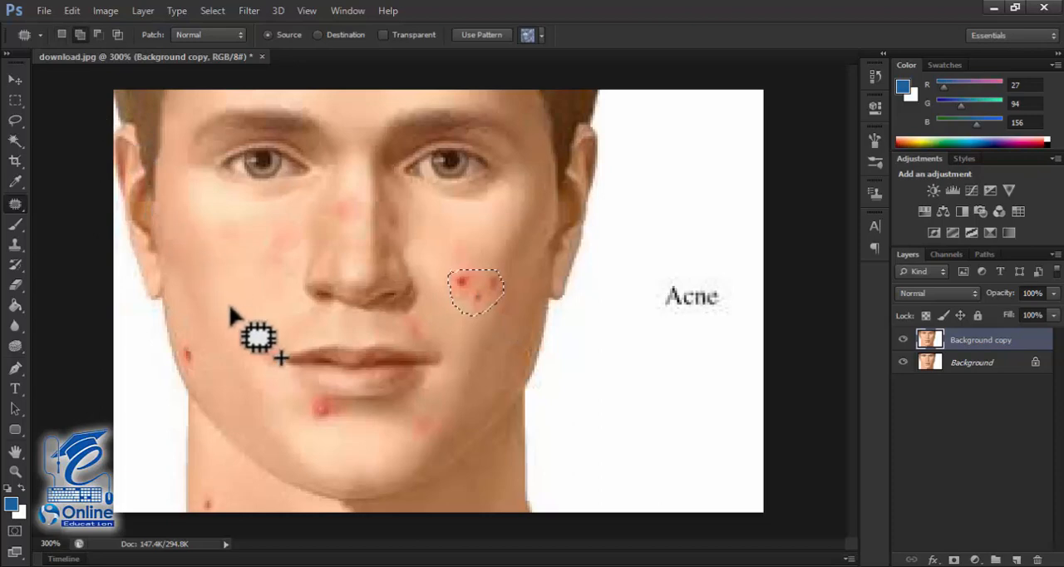
{"action": "mouse_move", "coordinate": [261, 339]}
{"action": "left_mouse_down"}
{"action": "mouse_move", "coordinate": [264, 361]}
{"action": "mouse_move", "coordinate": [236, 349]}
{"action": "mouse_move", "coordinate": [238, 334]}
{"action": "left_mouse_up"}
{"action": "mouse_move", "coordinate": [326, 414]}
{"action": "left_mouse_down"}
{"action": "mouse_move", "coordinate": [308, 421]}
{"action": "mouse_move", "coordinate": [313, 400]}
{"action": "mouse_move", "coordinate": [326, 398]}
{"action": "left_mouse_up"}
{"action": "mouse_move", "coordinate": [195, 358]}
{"action": "left_mouse_down"}
{"action": "mouse_move", "coordinate": [204, 361]}
{"action": "mouse_move", "coordinate": [183, 366]}
{"action": "mouse_move", "coordinate": [190, 351]}
{"action": "mouse_move", "coordinate": [195, 359]}
{"action": "left_mouse_up"}
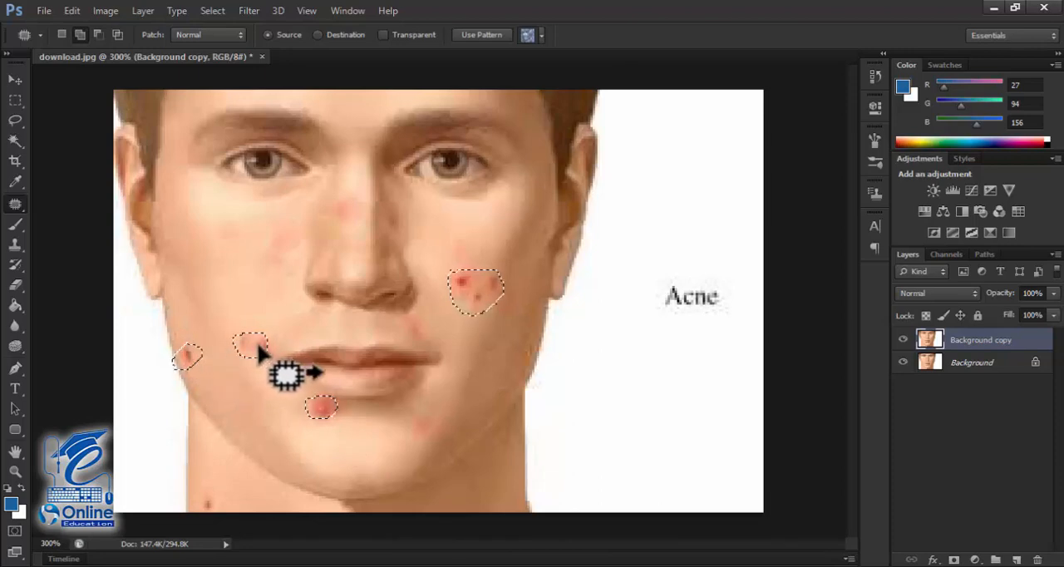
{"action": "left_click_drag", "start_coordinate": [254, 343], "coordinate": [264, 276]}
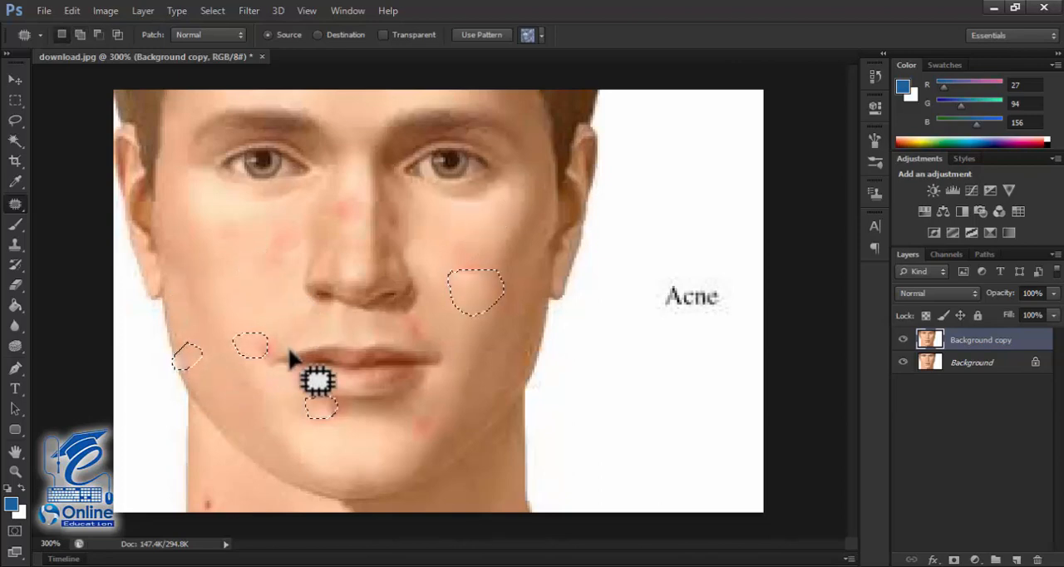
{"action": "key", "text": "ctrl+d"}
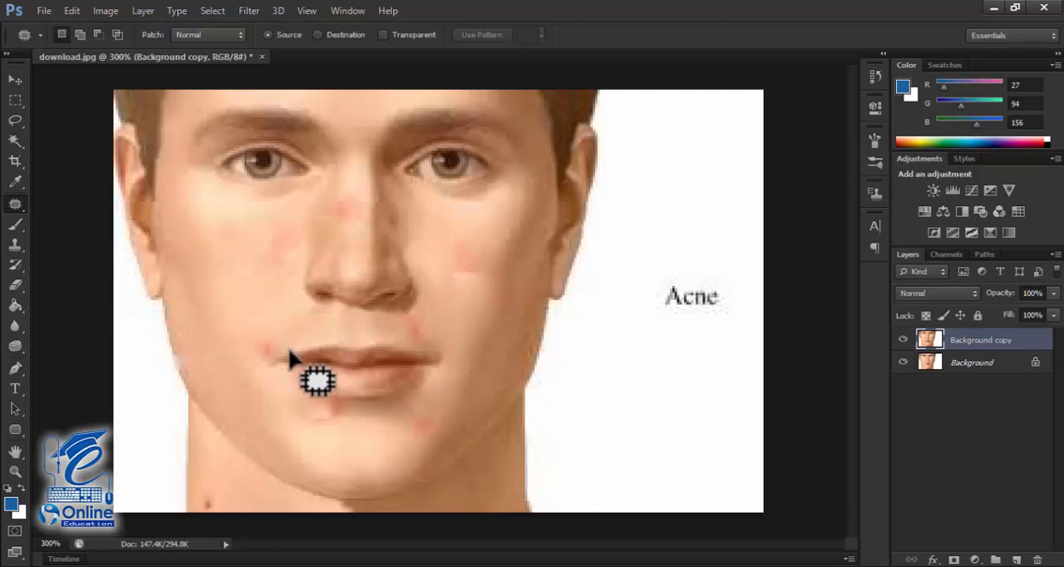
Step: Toggle the Background copy layer's visibility to compare the face before and after the patching
{"action": "left_click", "coordinate": [903, 341]}
{"action": "left_click", "coordinate": [903, 341]}
{"action": "left_click", "coordinate": [903, 341]}
{"action": "left_click", "coordinate": [903, 341]}
Step: Undo the deselection and the combined patch of the outlined blemishes
{"action": "key", "text": "ctrl+alt+z"}
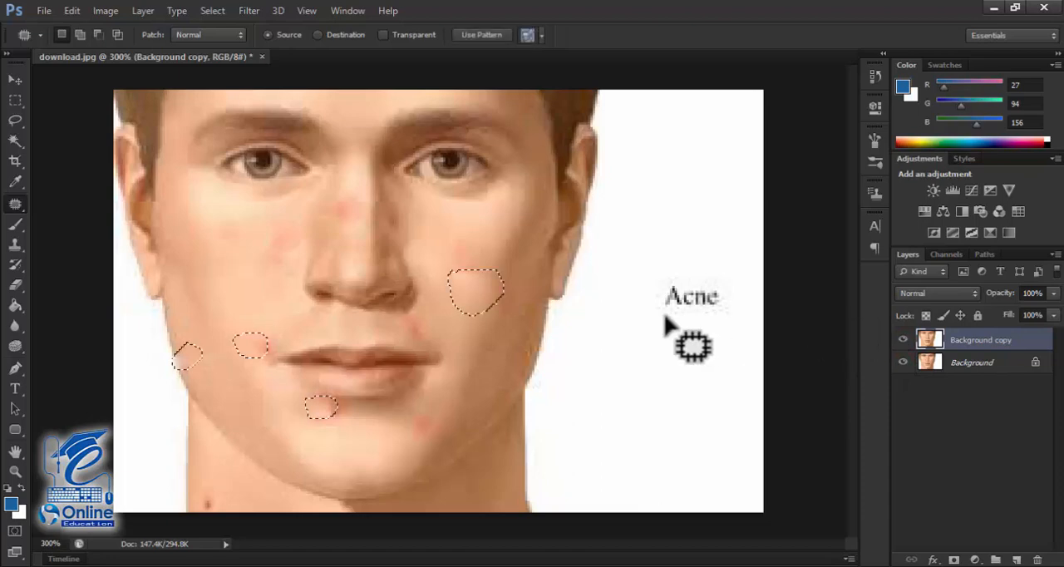
{"action": "key", "text": "ctrl+alt+z"}
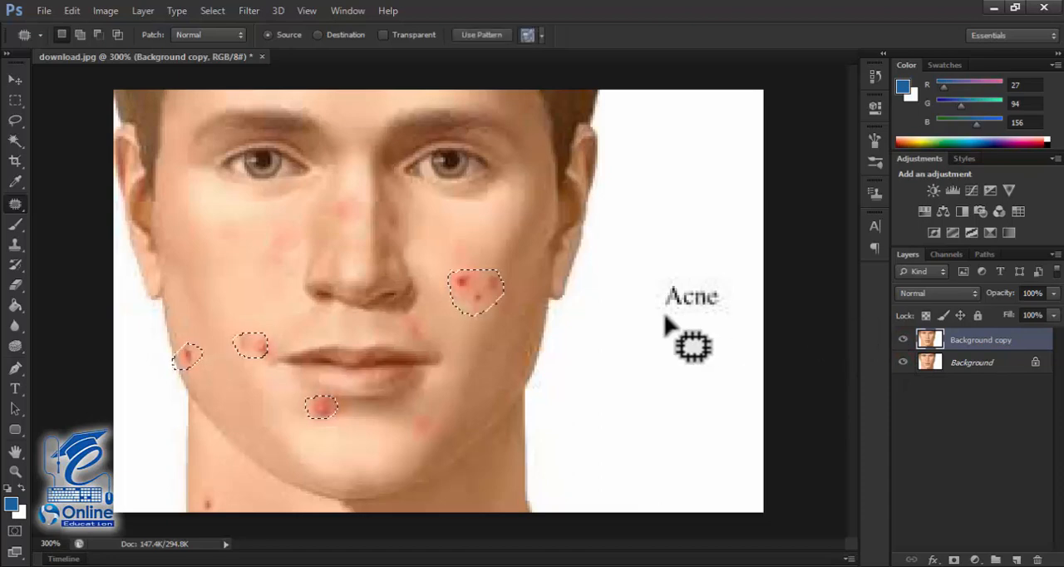
Step: Set the Patch Tool to New Selection, outline only the red cheek cluster, patch it with clear lower-cheek skin, and deselect
{"action": "left_click", "coordinate": [64, 37]}
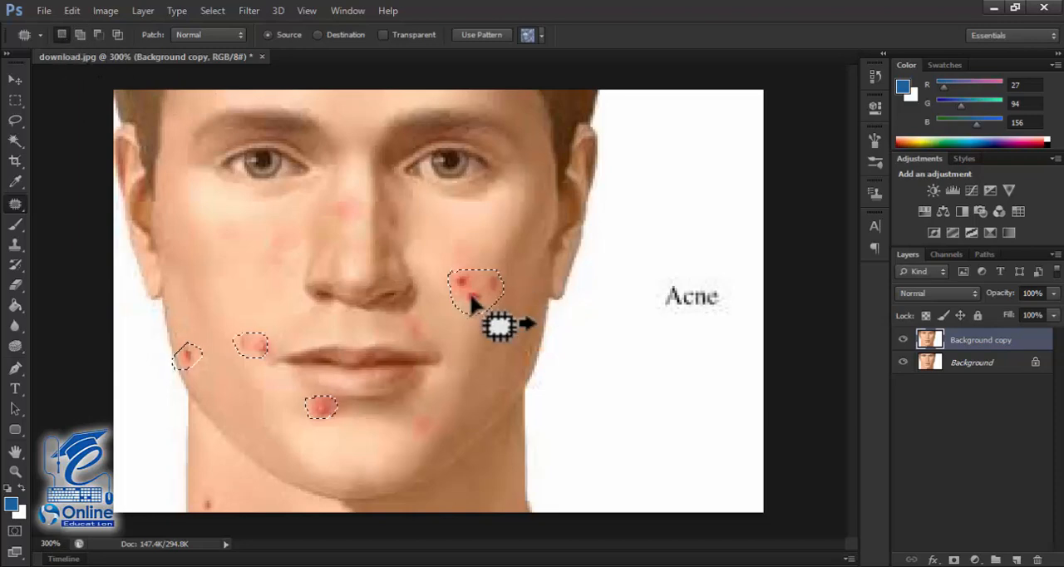
{"action": "left_click", "coordinate": [471, 299]}
{"action": "mouse_move", "coordinate": [463, 262]}
{"action": "left_mouse_down"}
{"action": "mouse_move", "coordinate": [512, 280]}
{"action": "mouse_move", "coordinate": [450, 283]}
{"action": "mouse_move", "coordinate": [469, 262]}
{"action": "mouse_move", "coordinate": [504, 362]}
{"action": "left_mouse_up"}
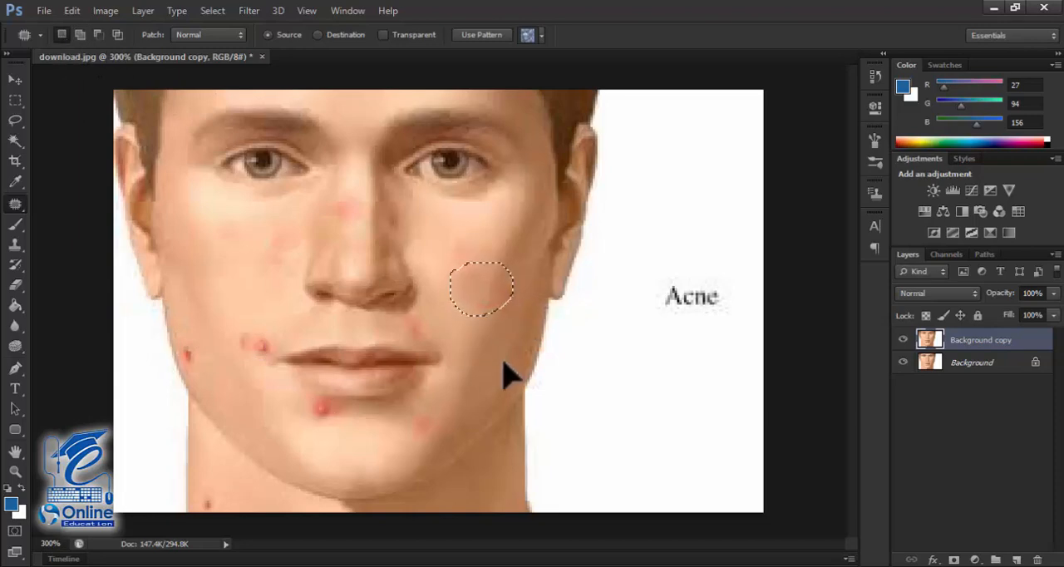
{"action": "key", "text": "ctrl+d"}
Step: Patch the blemishes beside the mouth corner, on the jaw edge and below the lower lip one at a time, and deselect
{"action": "mouse_move", "coordinate": [227, 329]}
{"action": "left_mouse_down"}
{"action": "mouse_move", "coordinate": [265, 332]}
{"action": "mouse_move", "coordinate": [243, 355]}
{"action": "mouse_move", "coordinate": [230, 329]}
{"action": "left_mouse_up"}
{"action": "left_click_drag", "start_coordinate": [247, 345], "coordinate": [231, 303]}
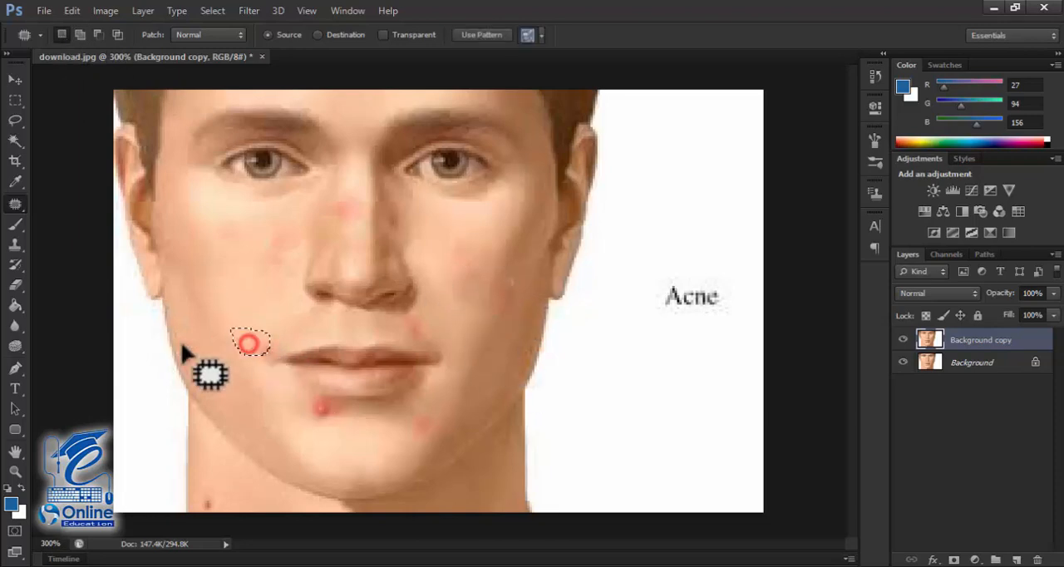
{"action": "left_click_drag", "start_coordinate": [181, 342], "coordinate": [213, 342]}
{"action": "left_click_drag", "start_coordinate": [311, 398], "coordinate": [313, 400]}
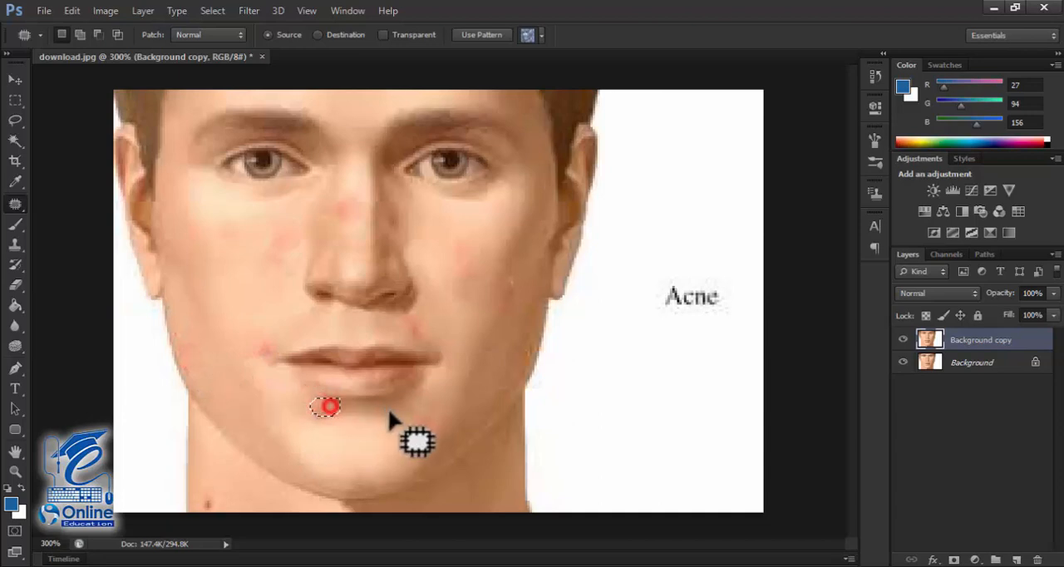
{"action": "key", "text": "ctrl+d"}
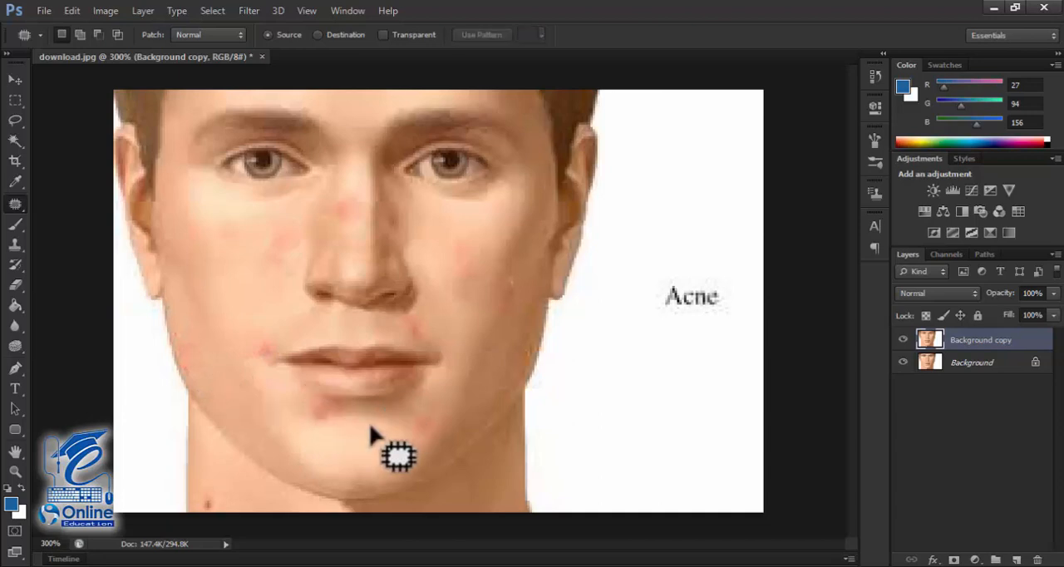
{"action": "left_click", "coordinate": [16, 205]}
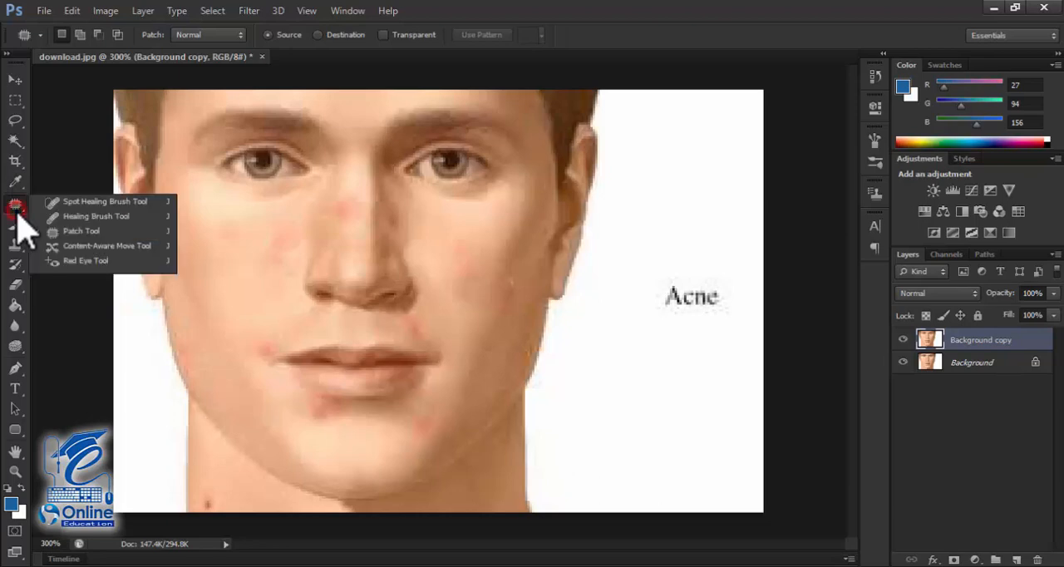
{"action": "left_click", "coordinate": [87, 231]}
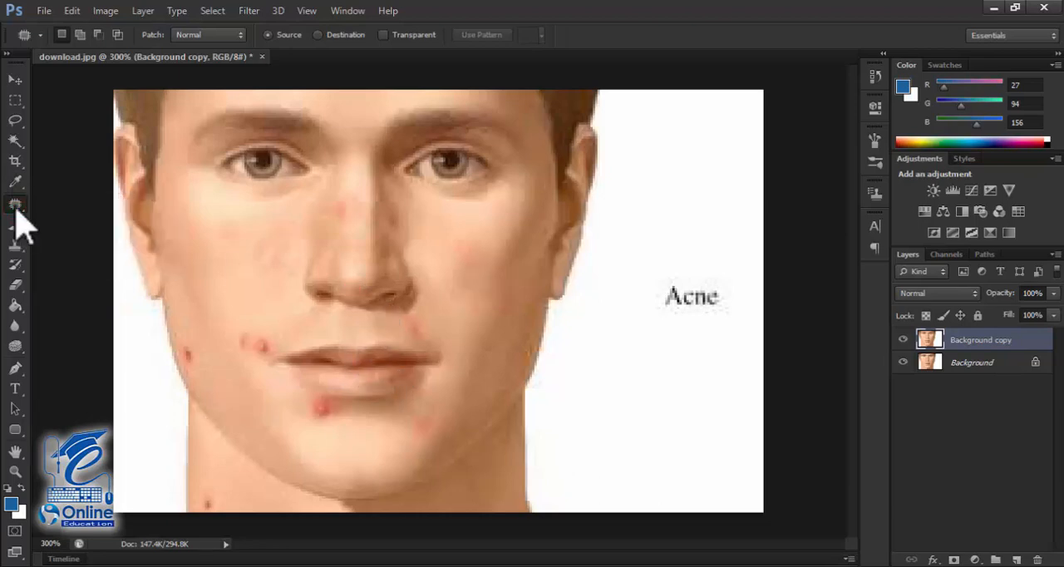